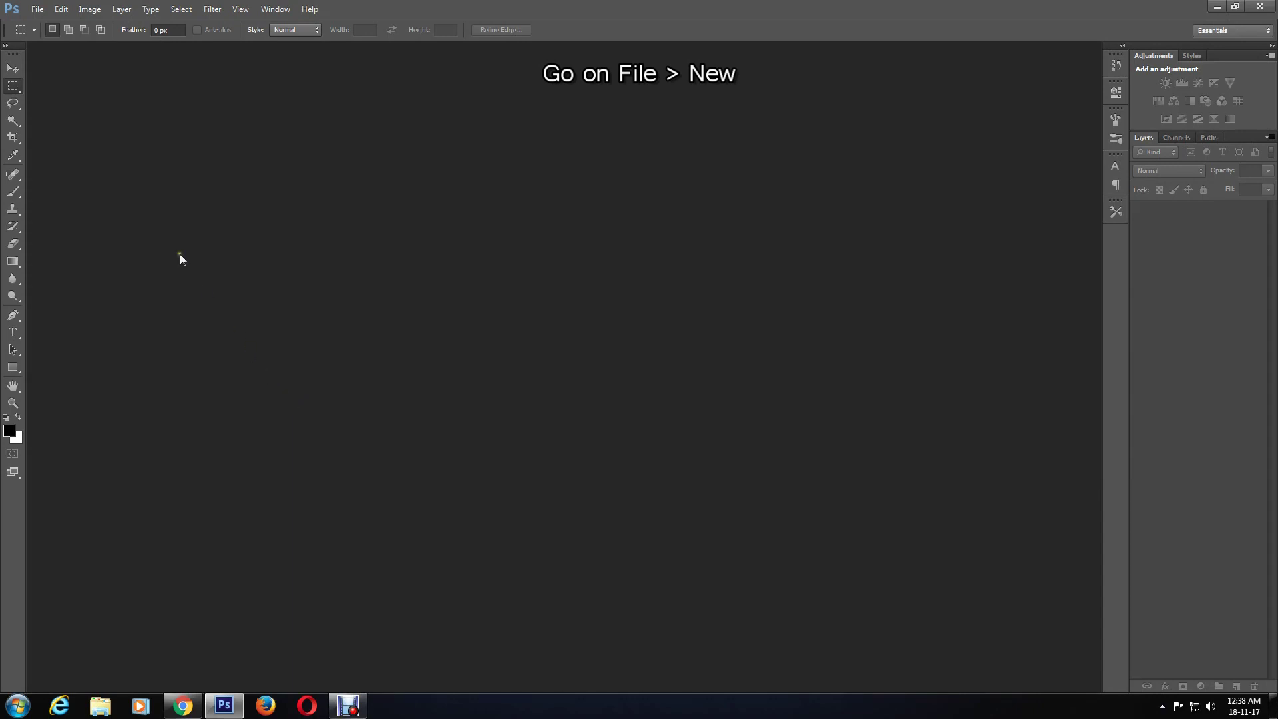
Step: Create a new 1920 × 1080 px, 72 ppi RGB document with a white background
{"action": "left_click", "coordinate": [41, 12]}
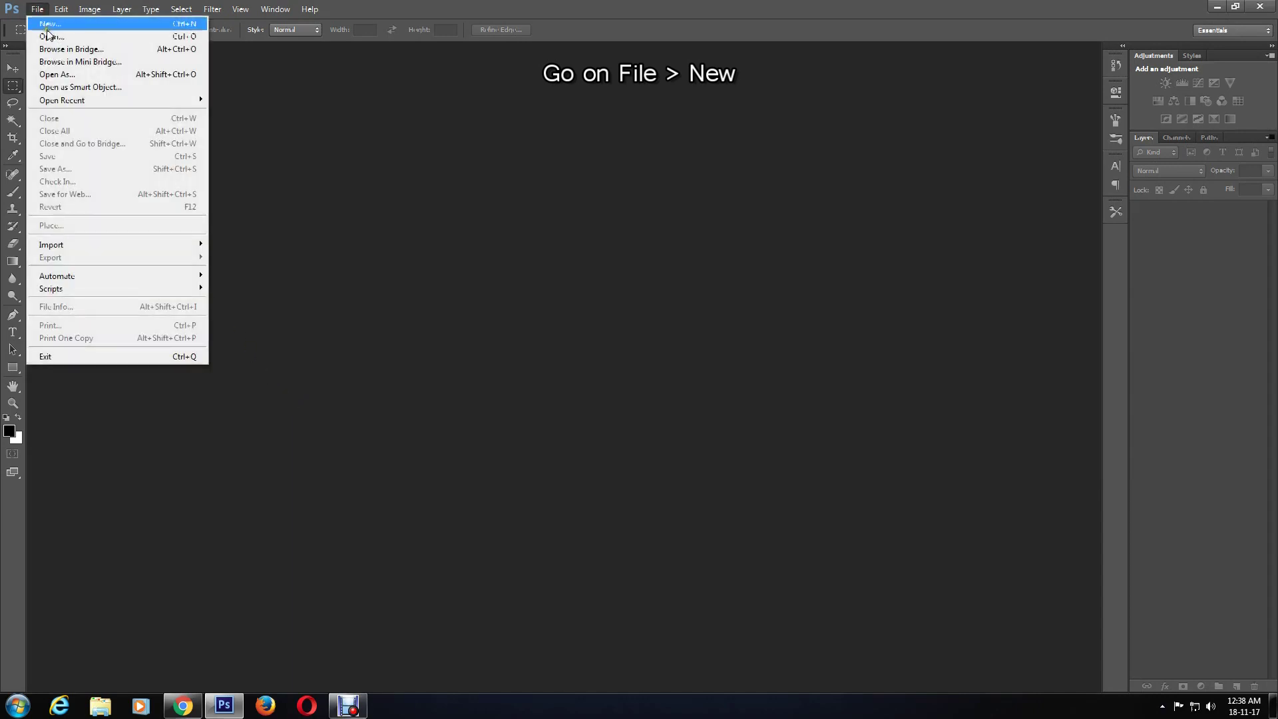
{"action": "left_click", "coordinate": [47, 23]}
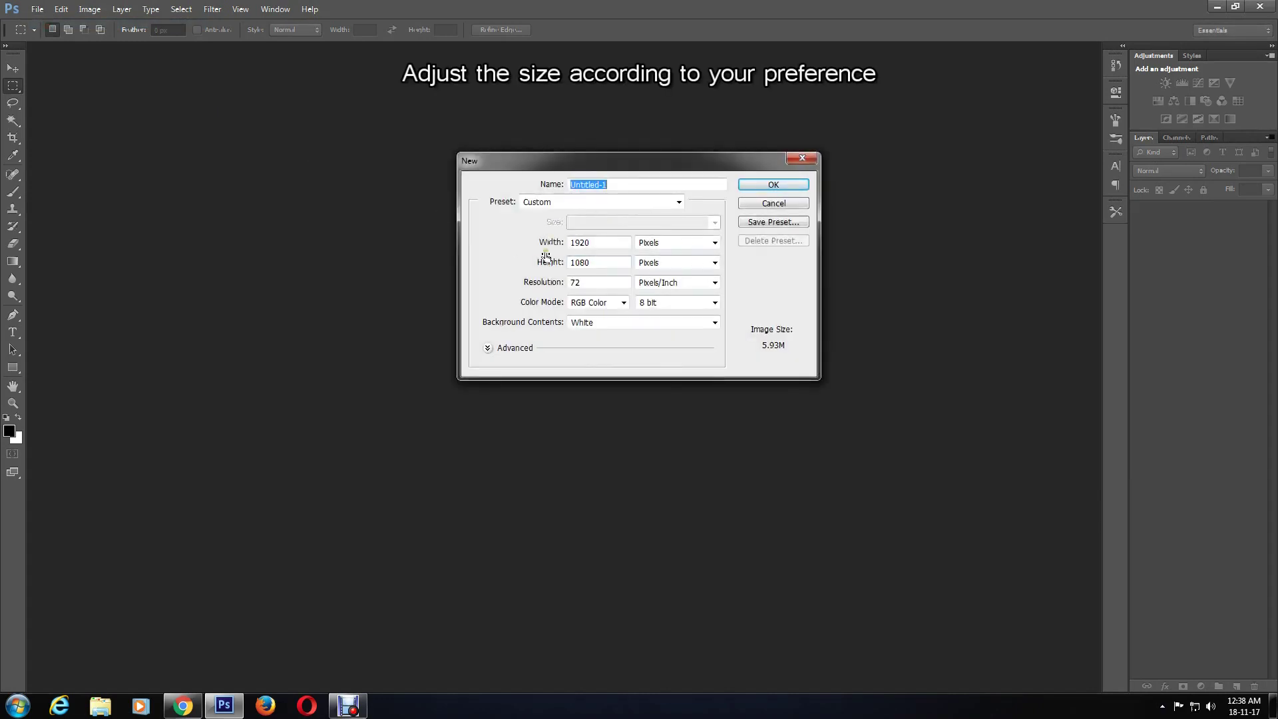
{"action": "left_click", "coordinate": [769, 190]}
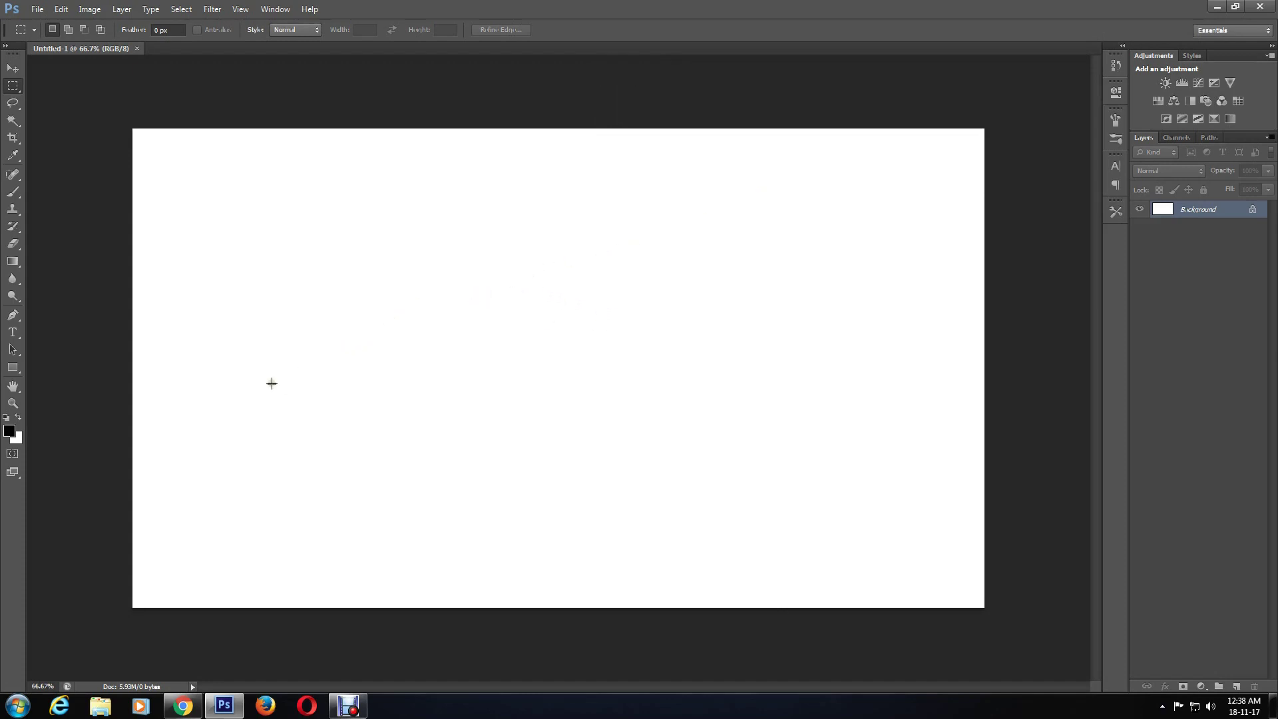
Step: Switch to the Custom Shape Tool and choose the heart shape from the Shape picker
{"action": "left_click_drag", "start_coordinate": [14, 370], "coordinate": [54, 369]}
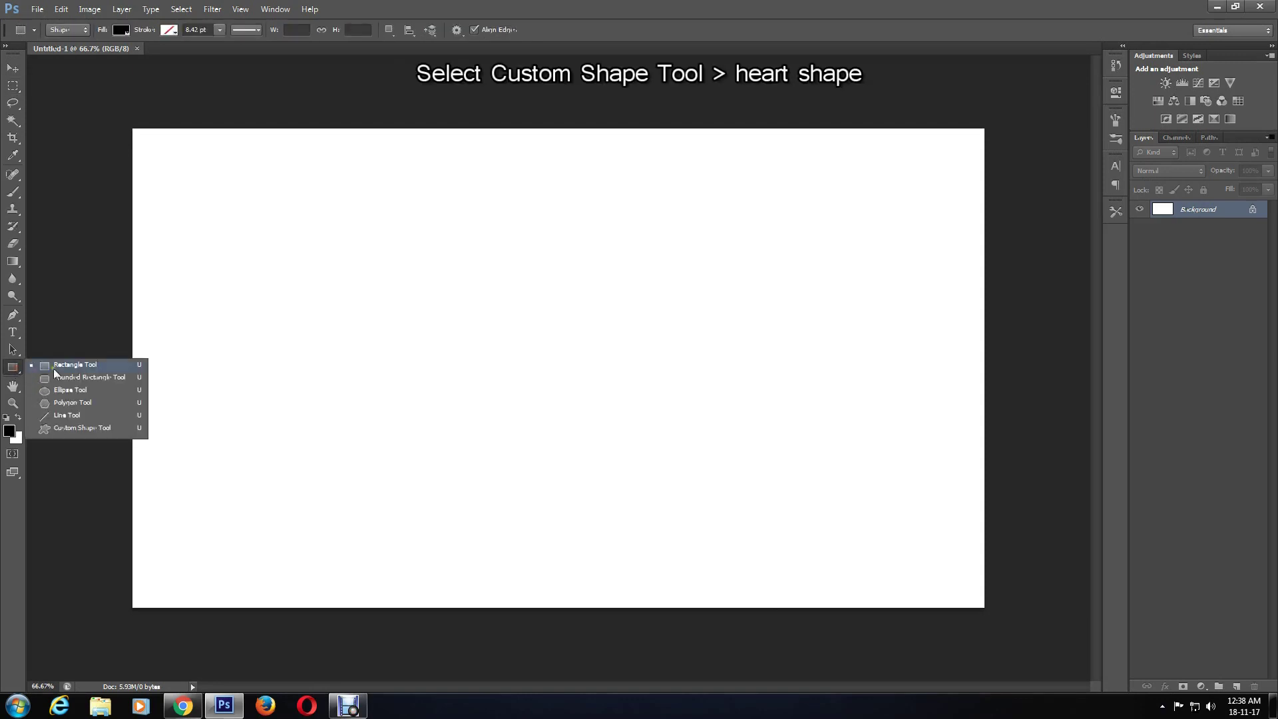
{"action": "left_click", "coordinate": [98, 428]}
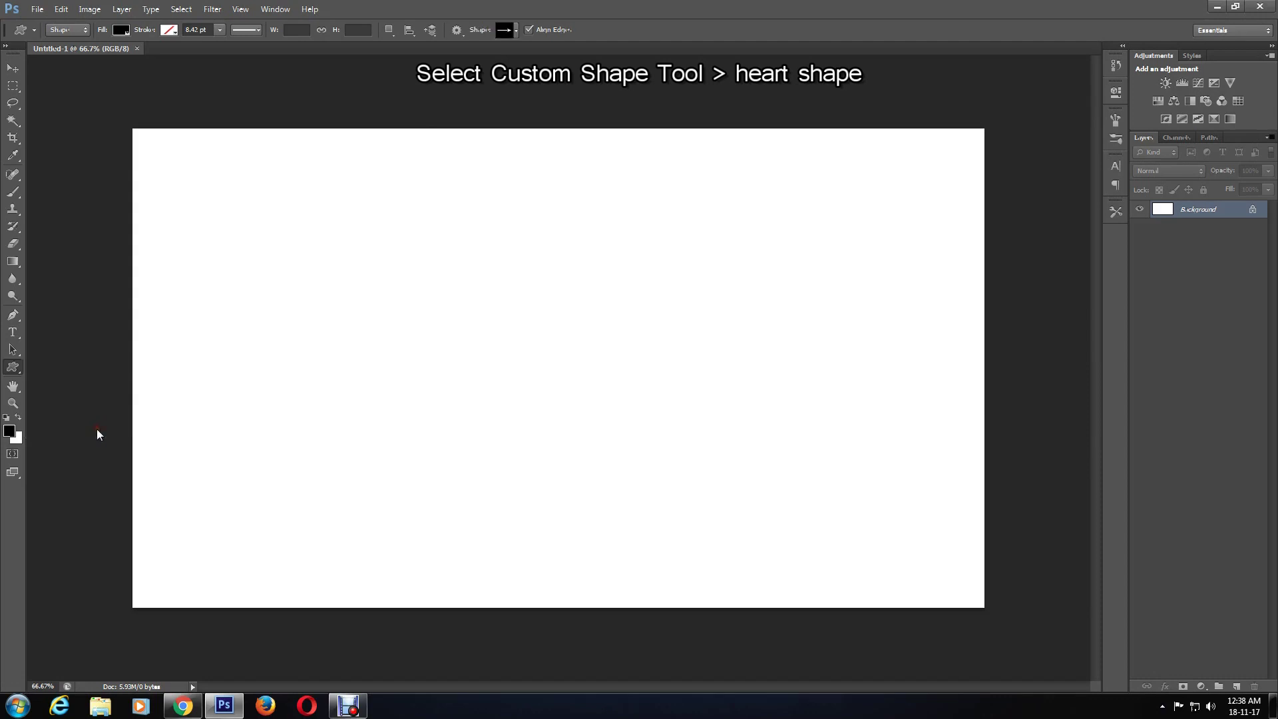
{"action": "left_click", "coordinate": [504, 31]}
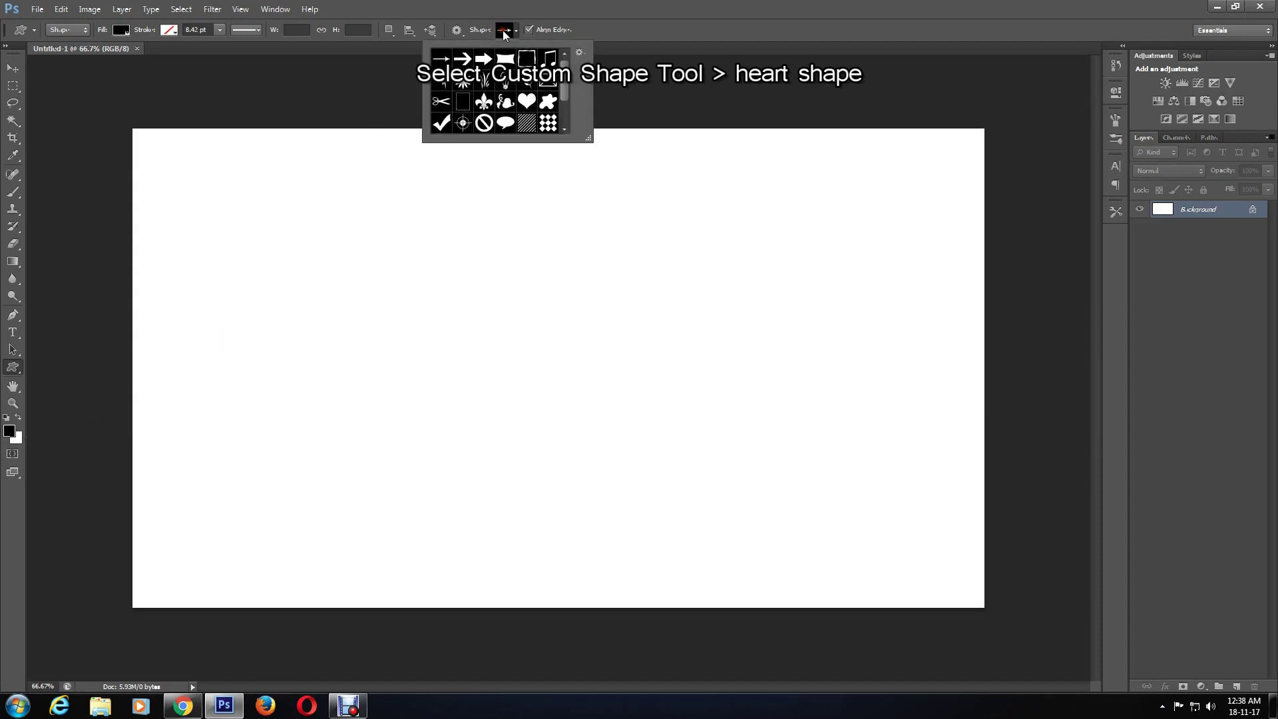
{"action": "double_click", "coordinate": [526, 101]}
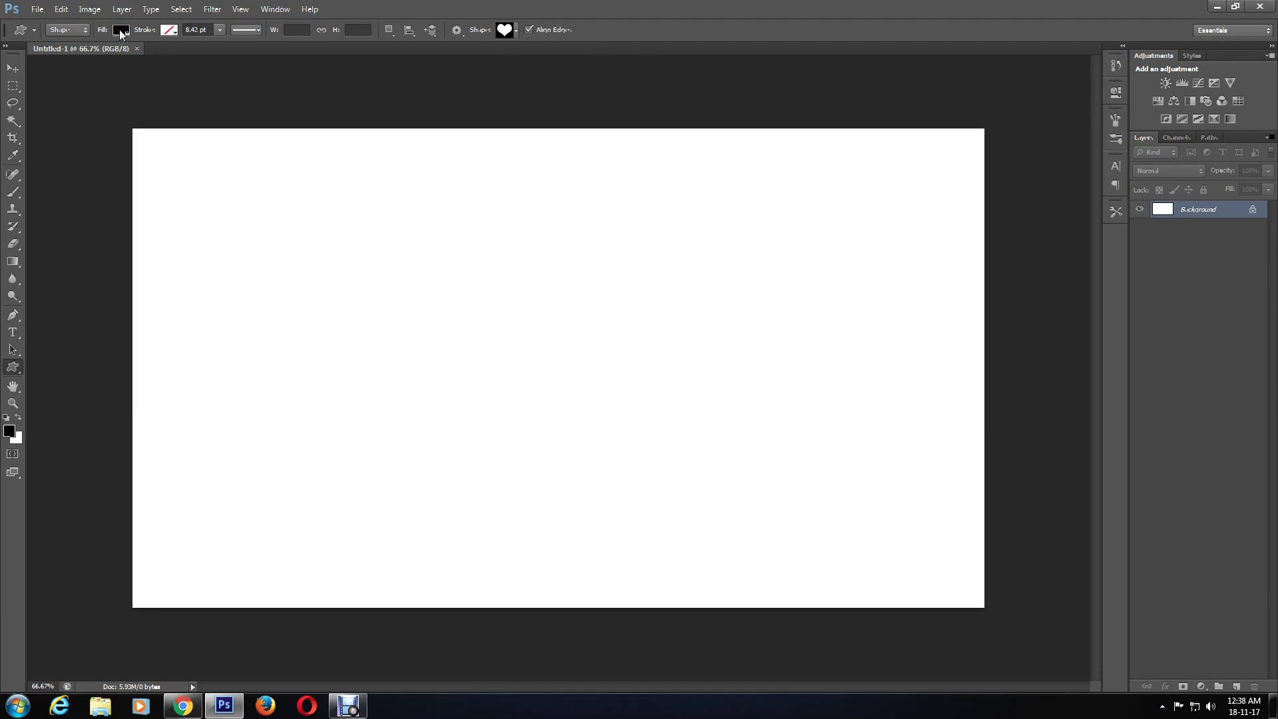
Step: Set the heart's stroke colour to vivid blue (0a3cf3), leaving the fill unchanged
{"action": "left_click", "coordinate": [121, 31]}
{"action": "left_click", "coordinate": [120, 31]}
{"action": "left_click", "coordinate": [166, 30]}
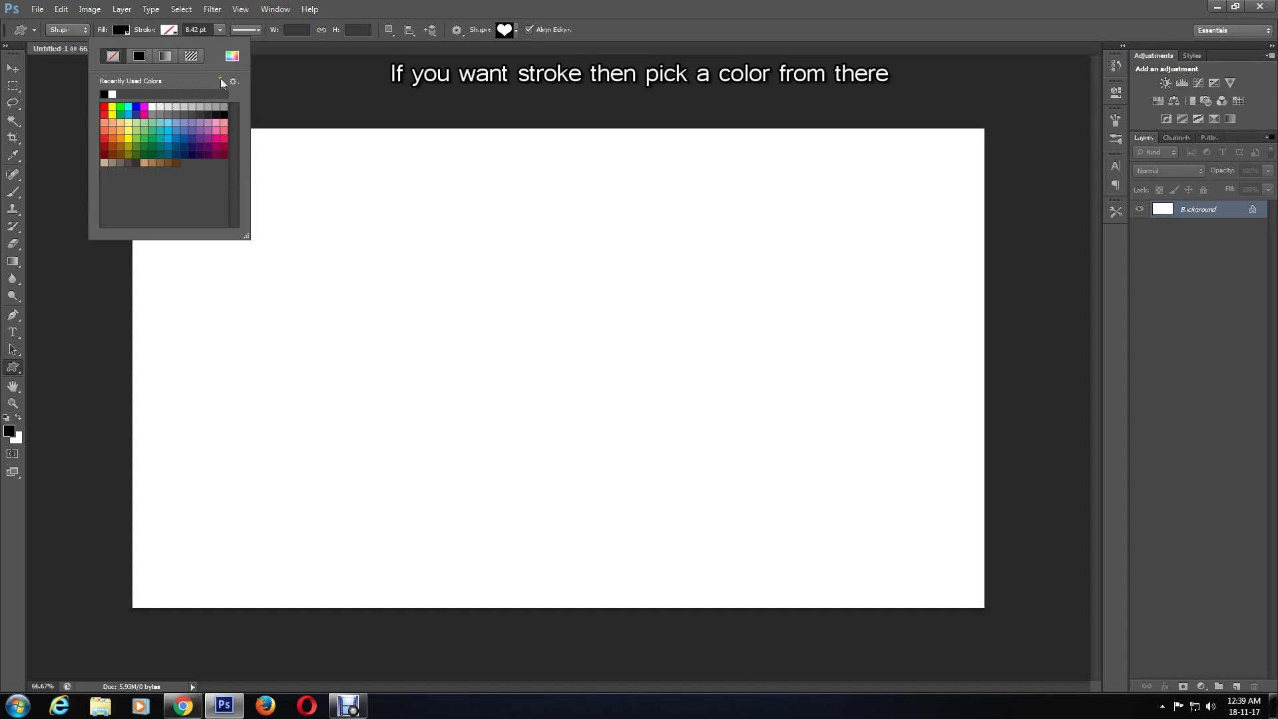
{"action": "left_click", "coordinate": [232, 56]}
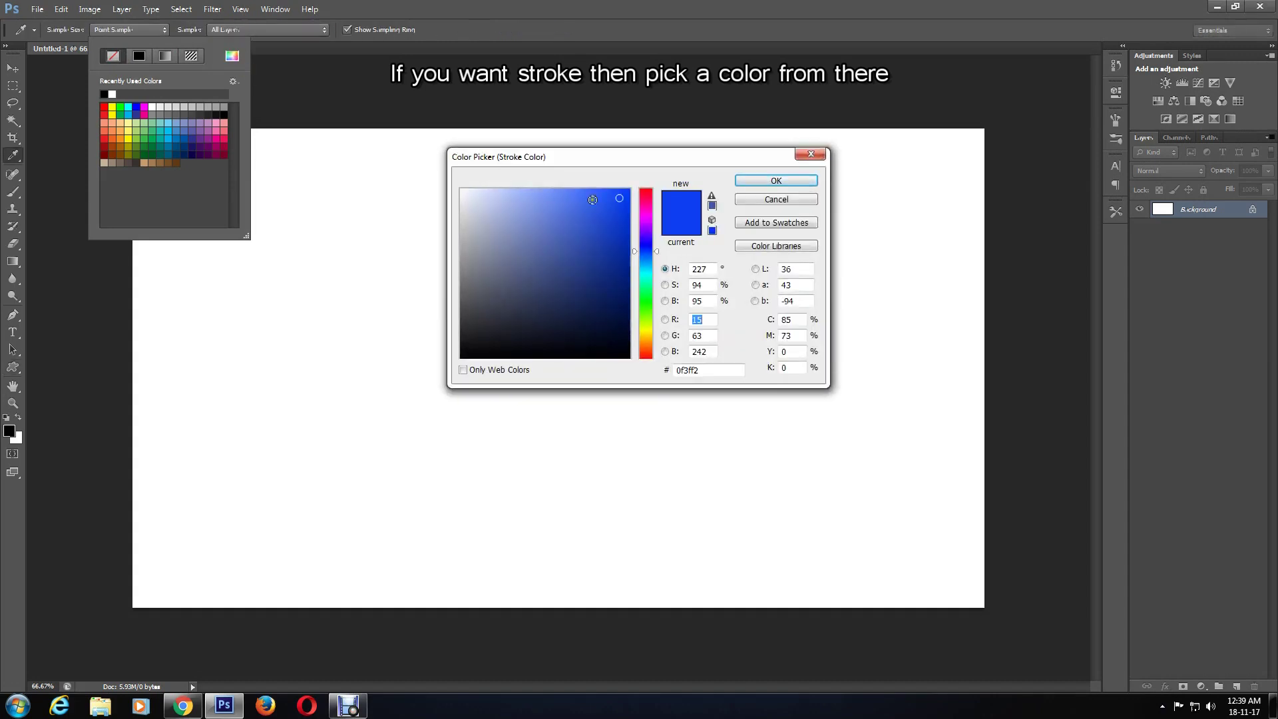
{"action": "left_click", "coordinate": [623, 197]}
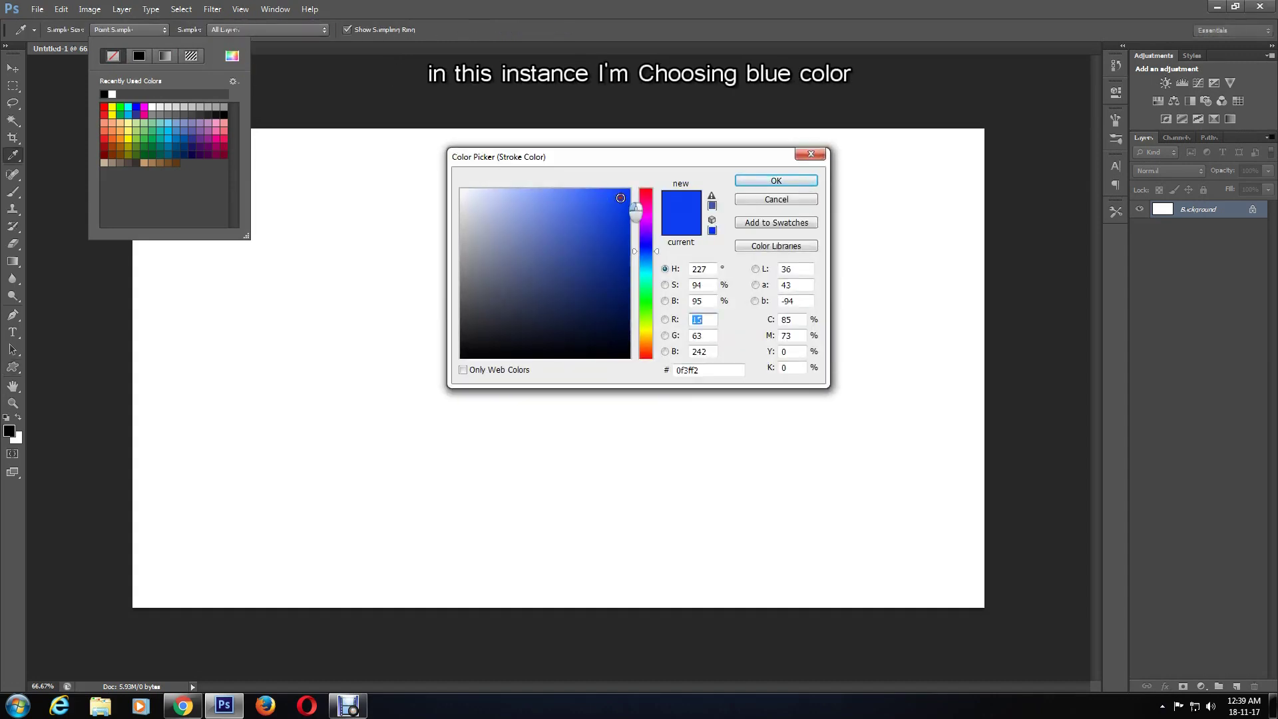
{"action": "left_click", "coordinate": [776, 181]}
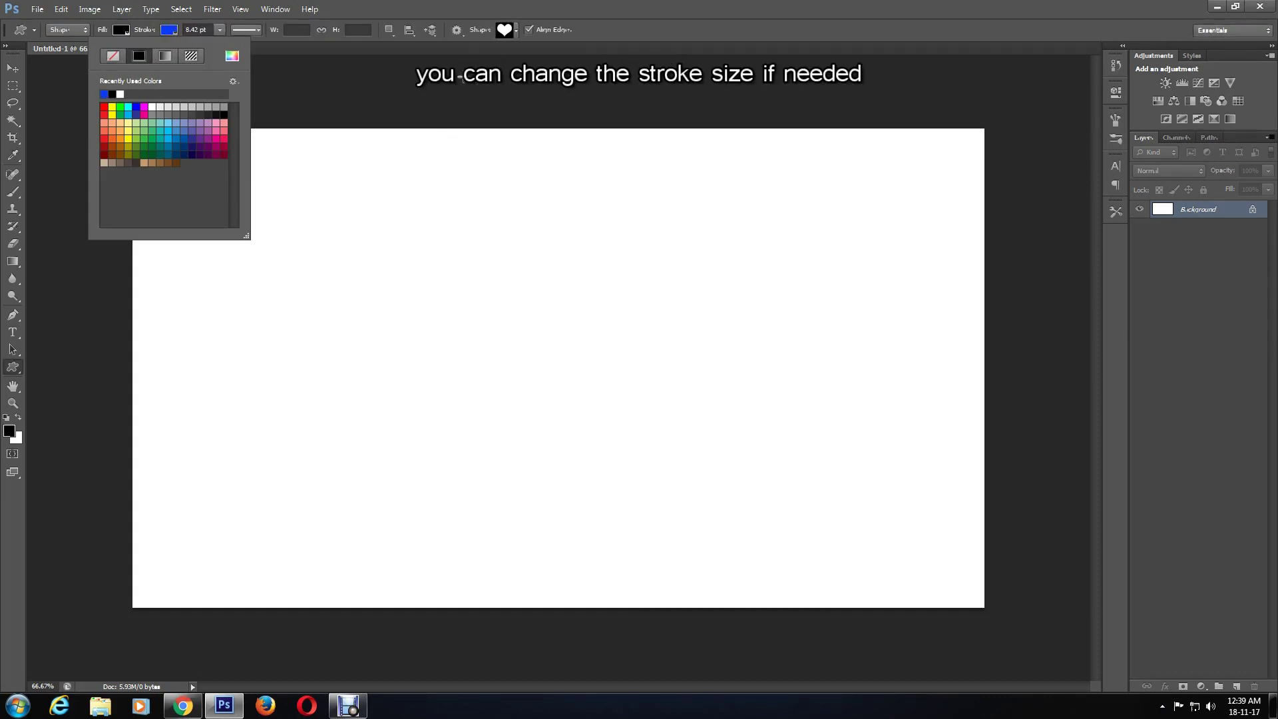
{"action": "left_click", "coordinate": [340, 14]}
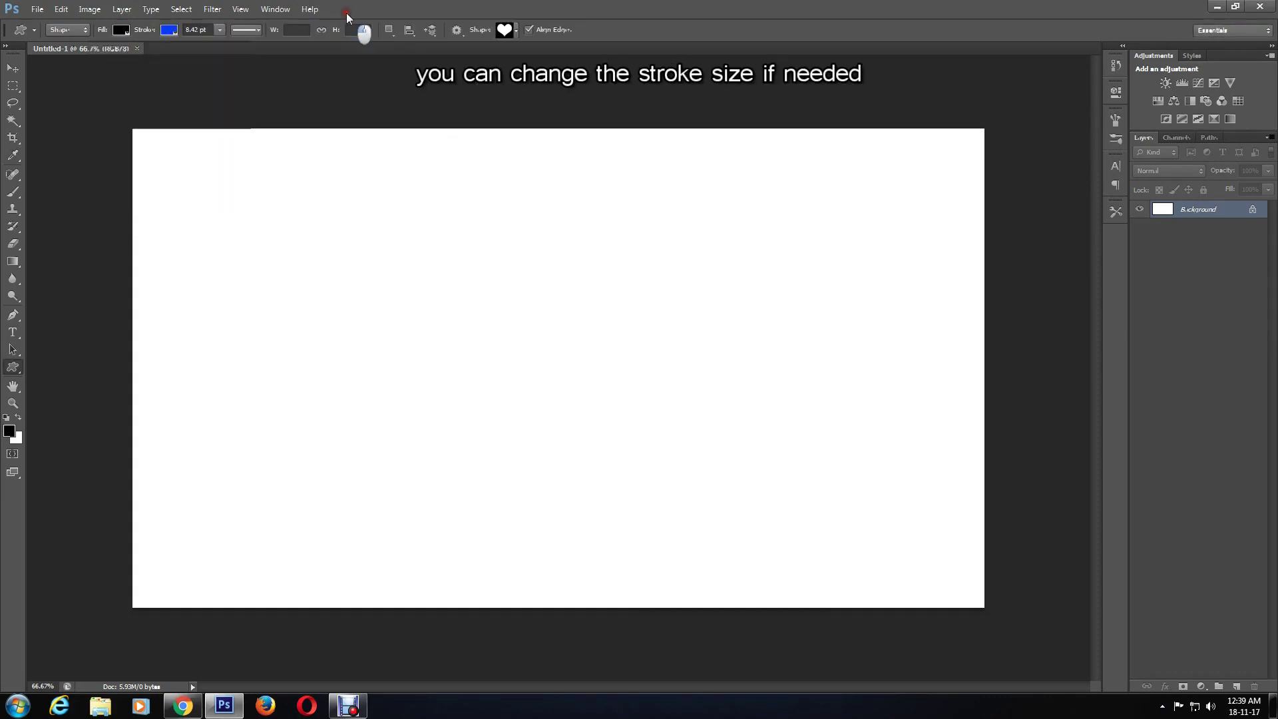
Step: Set the heart's stroke width to 7 pt
{"action": "left_click", "coordinate": [191, 30]}
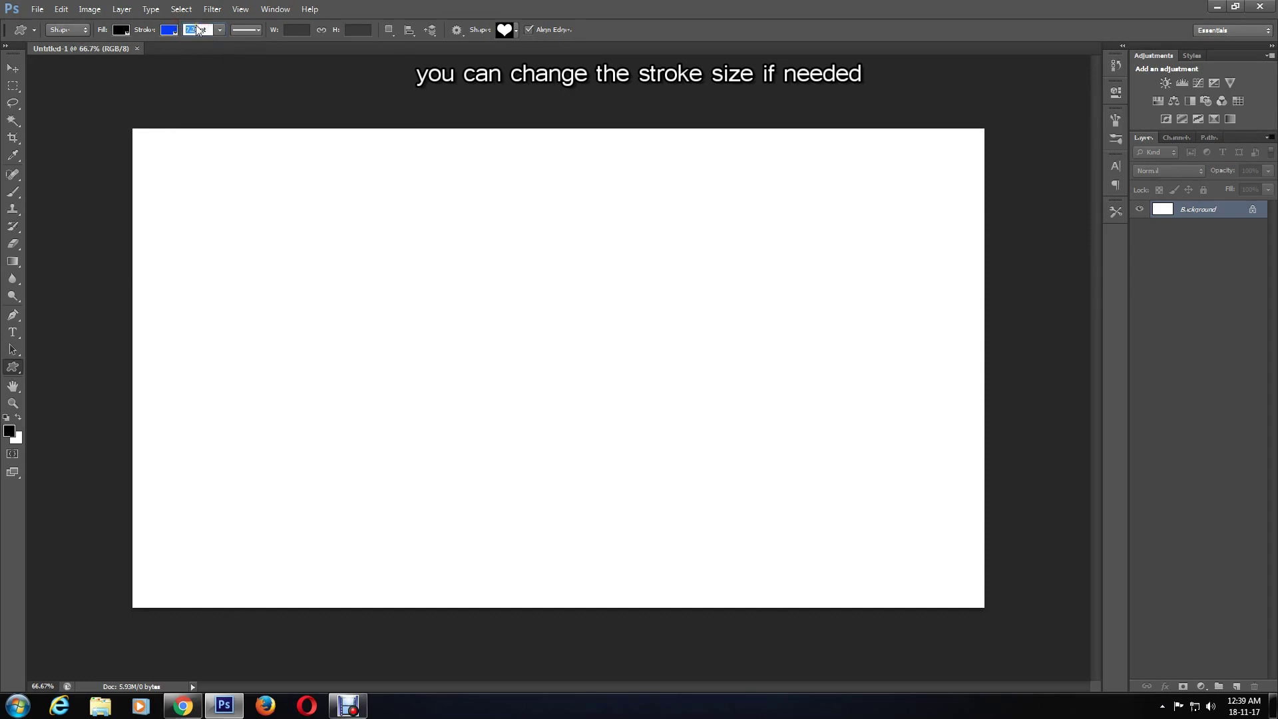
{"action": "left_click", "coordinate": [201, 26]}
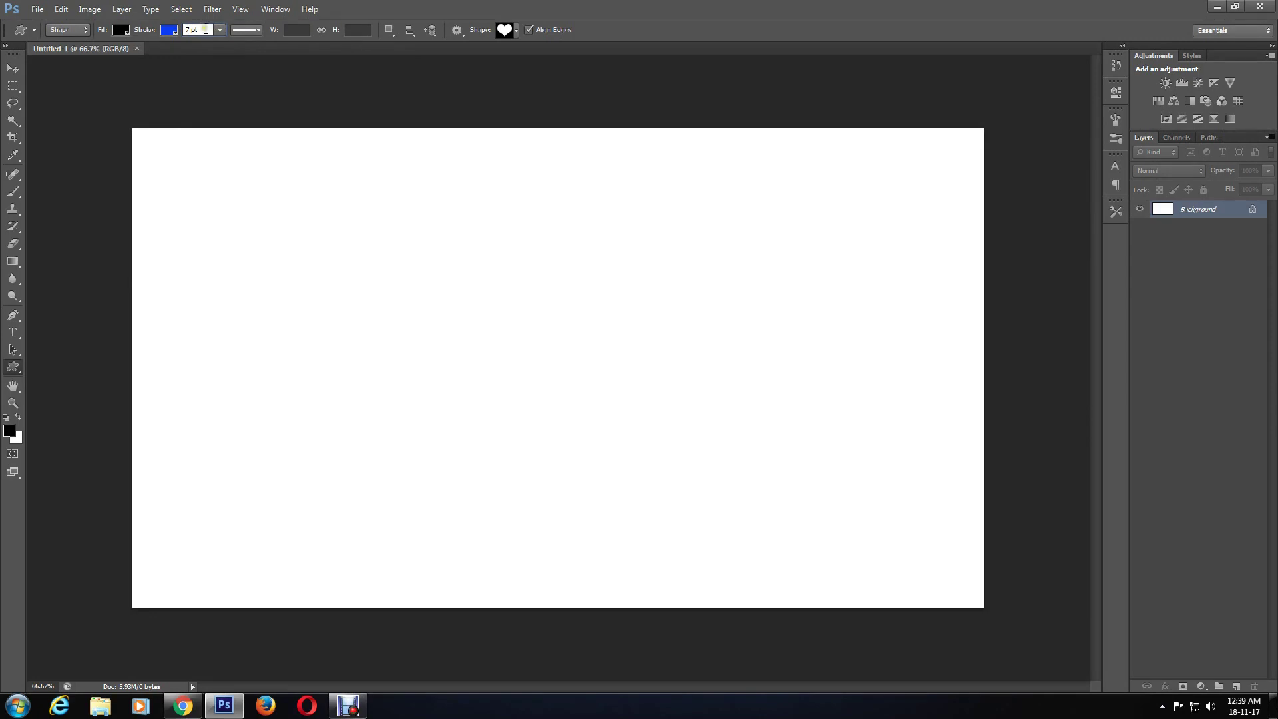
{"action": "key", "text": "Return"}
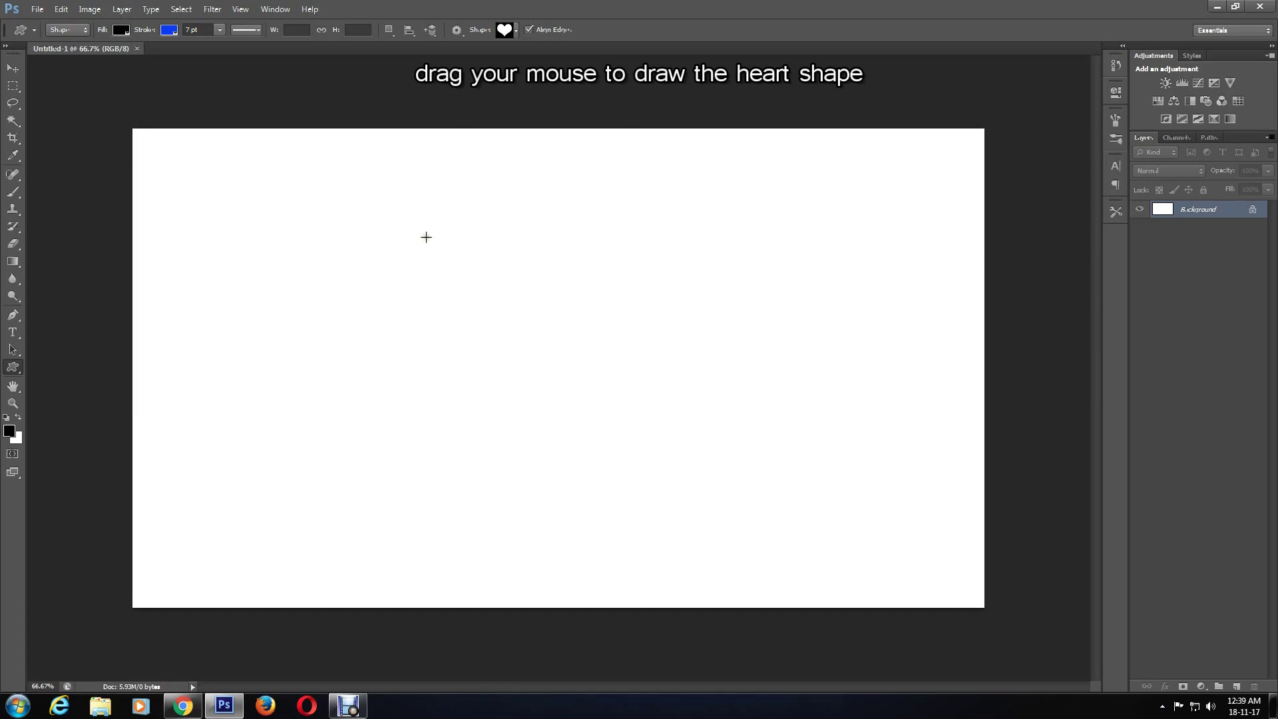
Step: Draw the heart near the canvas centre and scale it up to about 111% with Free Transform
{"action": "left_click_drag", "start_coordinate": [426, 237], "coordinate": [639, 424]}
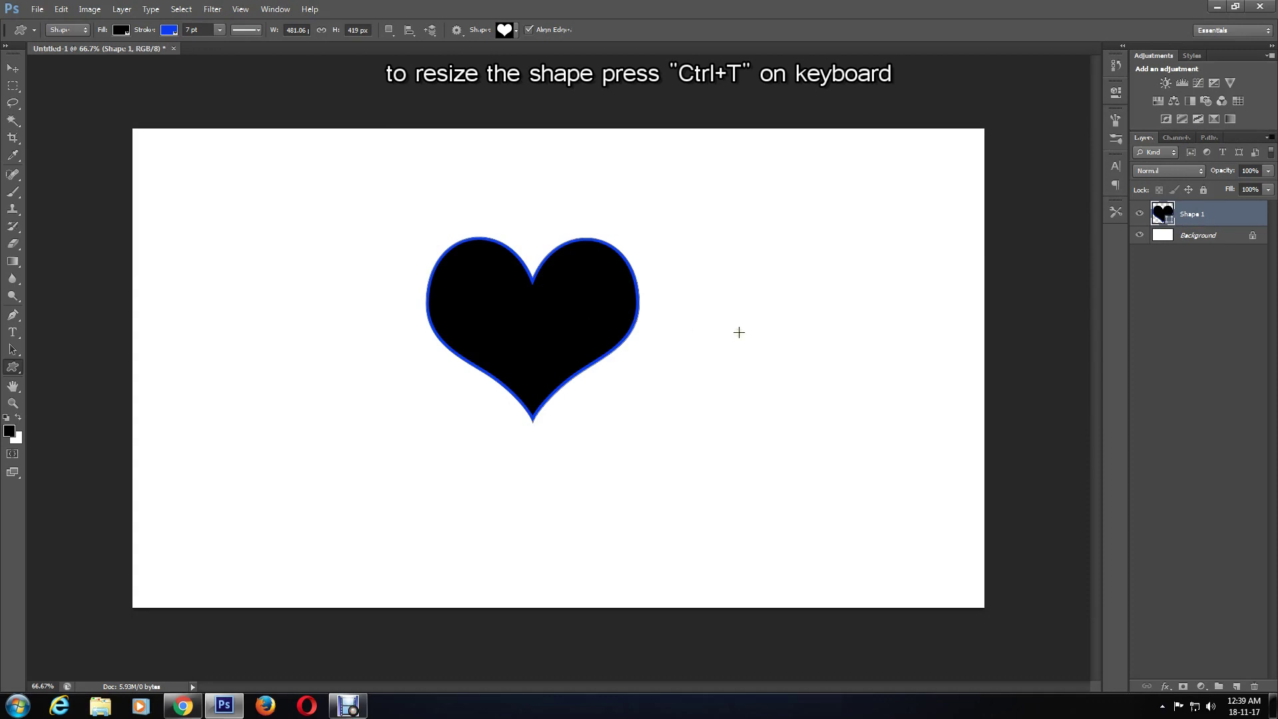
{"action": "key", "text": "ctrl+t"}
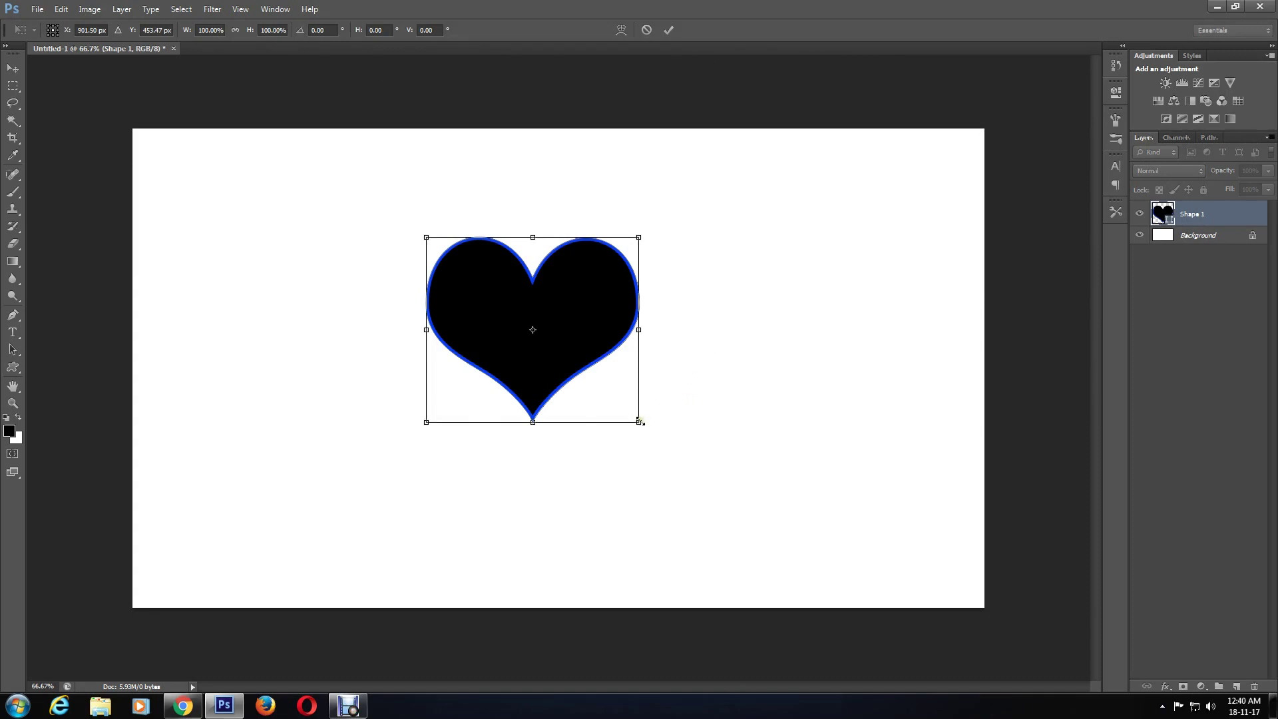
{"action": "left_click_drag", "start_coordinate": [639, 423], "coordinate": [664, 444]}
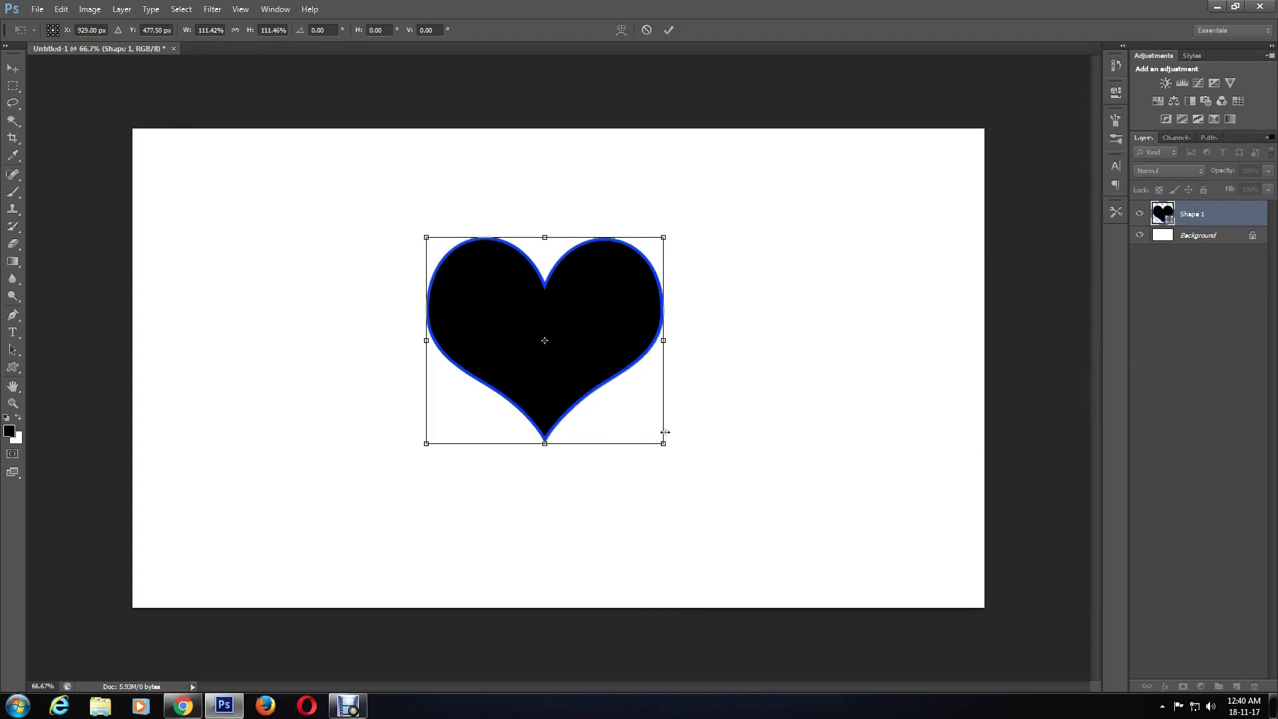
Step: Commit the heart's resize, then place the '00001 for heart shape' couple photo as a new layer
{"action": "left_click", "coordinate": [668, 33]}
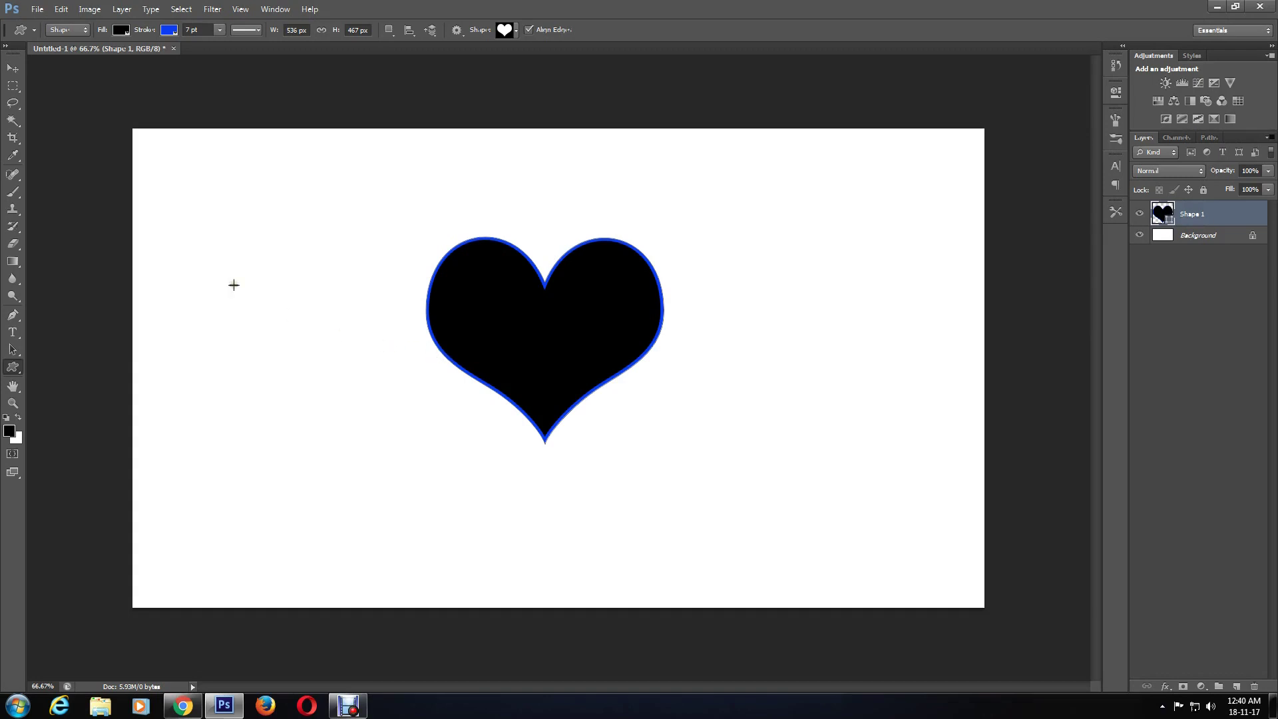
{"action": "left_click", "coordinate": [39, 10]}
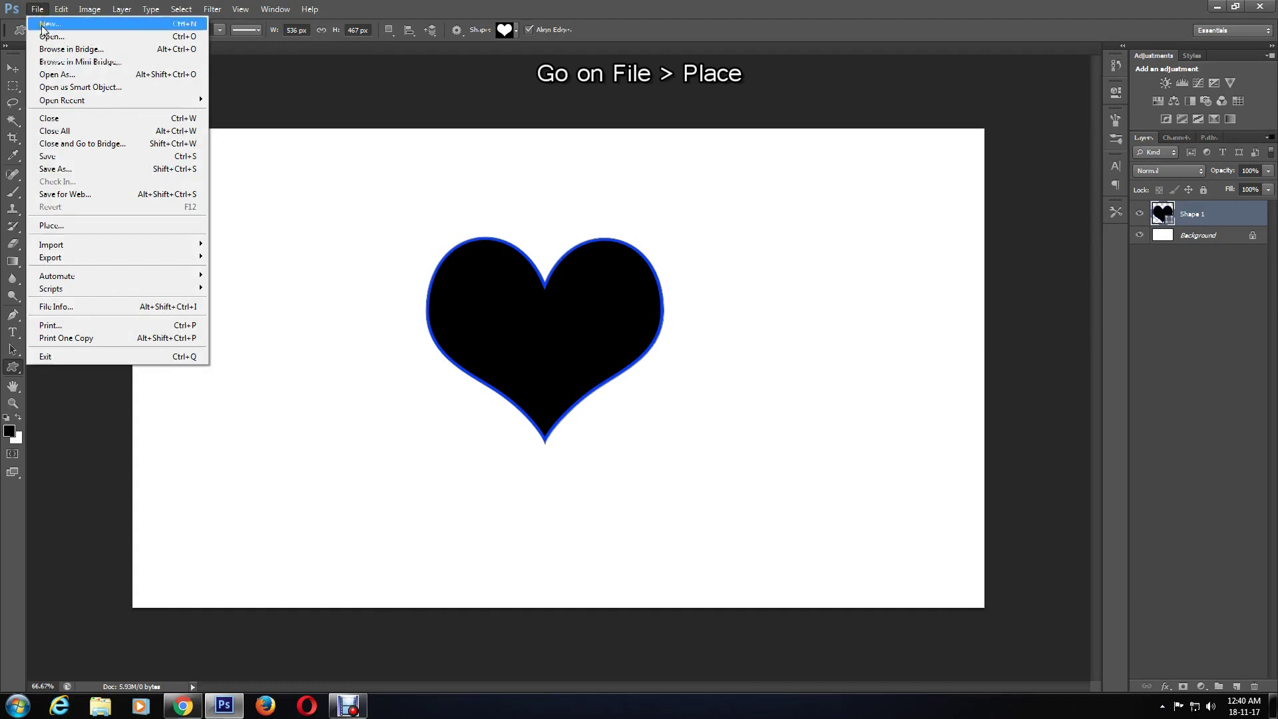
{"action": "left_click", "coordinate": [80, 227]}
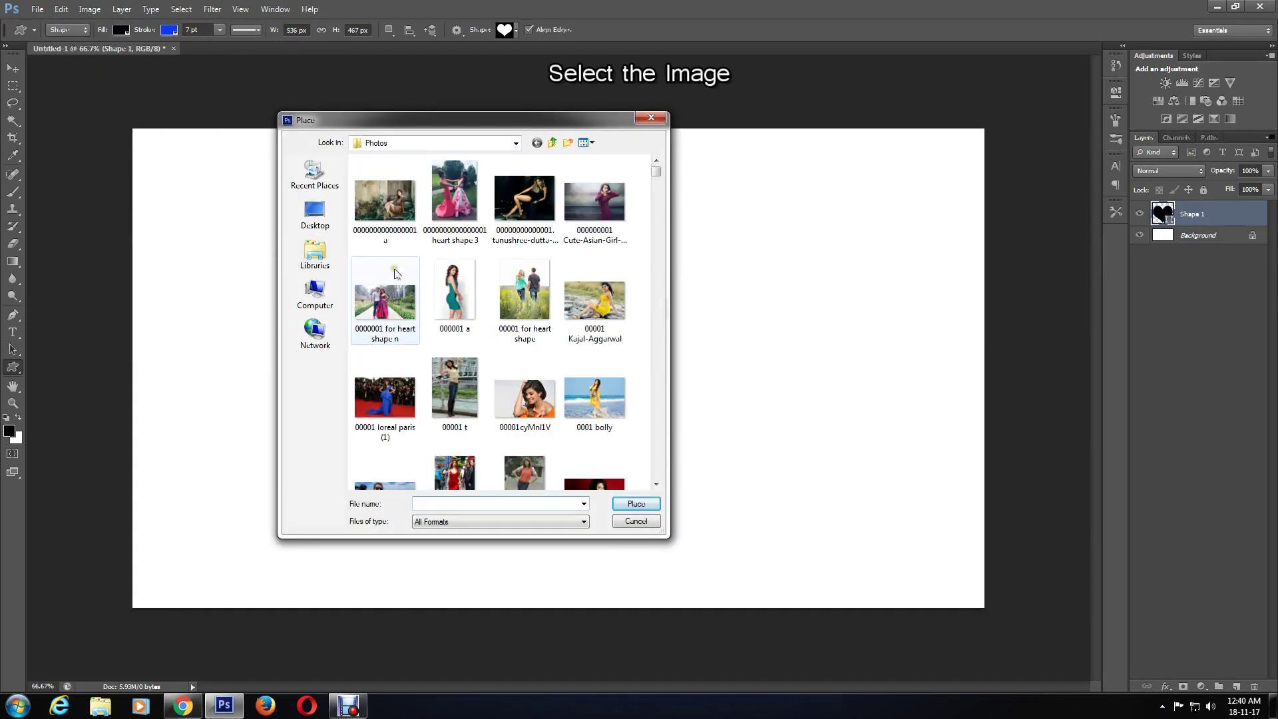
{"action": "double_click", "coordinate": [527, 310]}
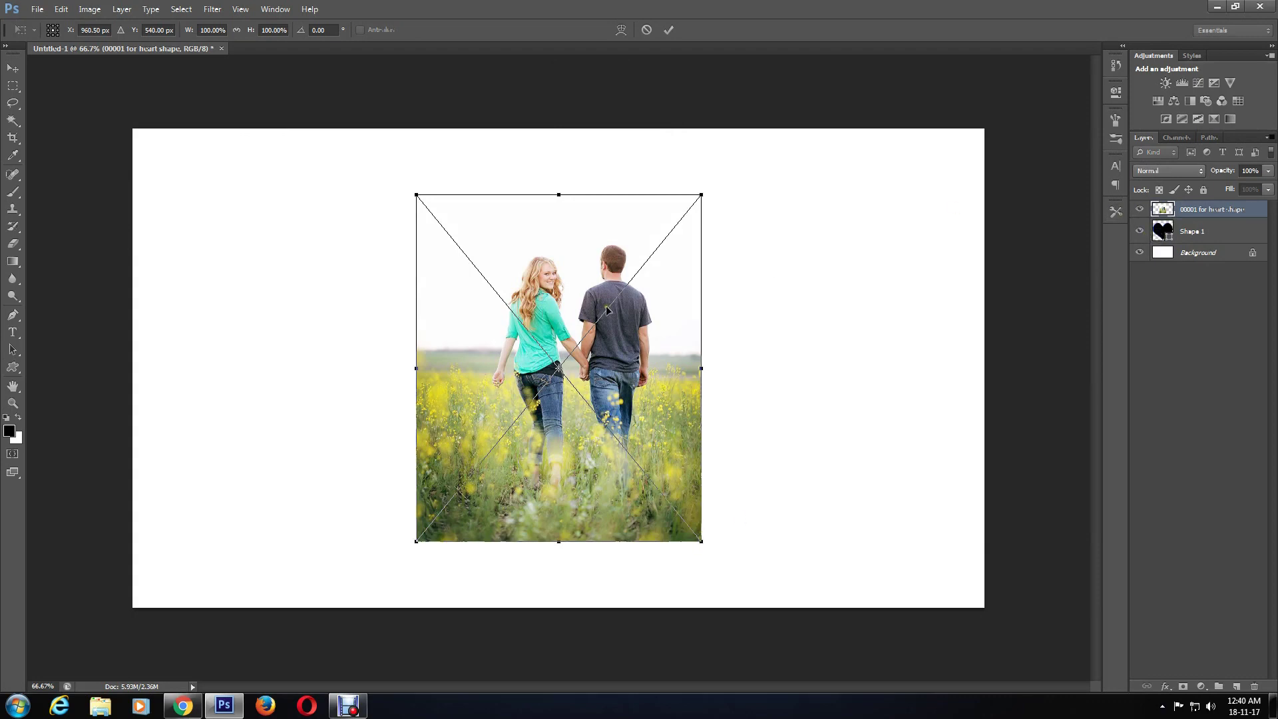
{"action": "left_click", "coordinate": [668, 30]}
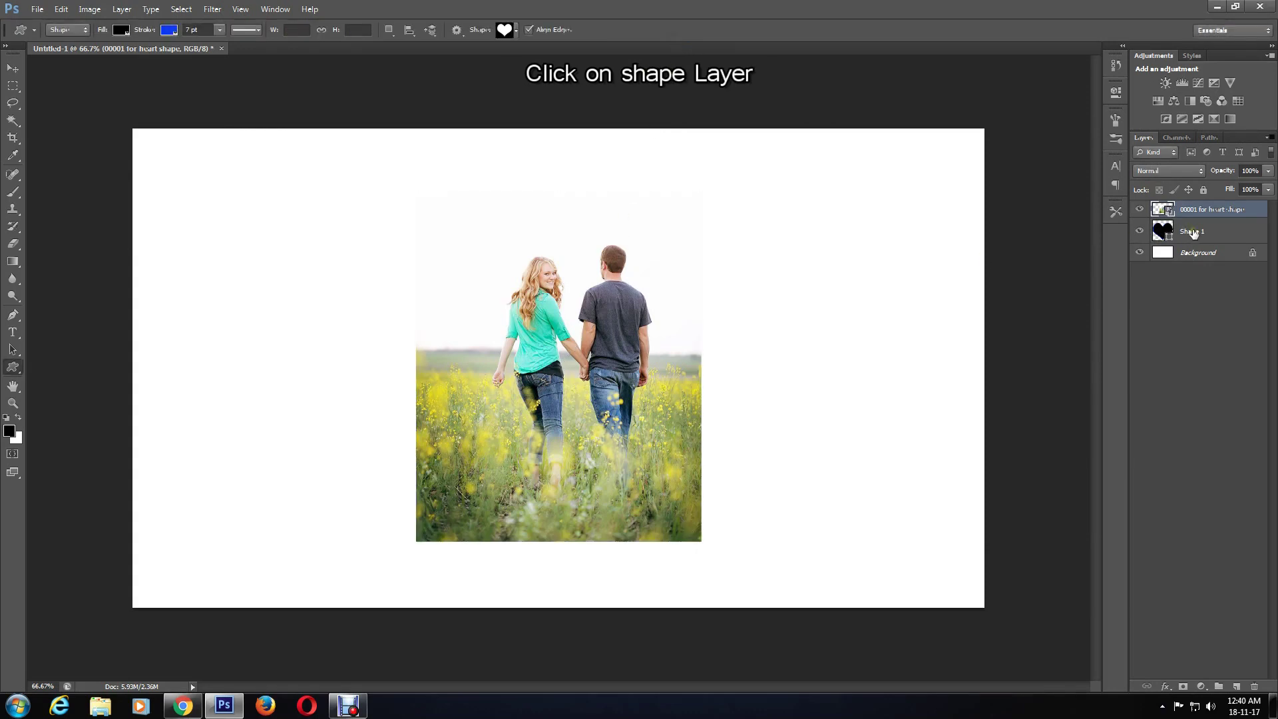
Step: Stretch the Shape 1 heart to about 104% × 120.56% and shift it right to frame the couple
{"action": "left_click", "coordinate": [1196, 231]}
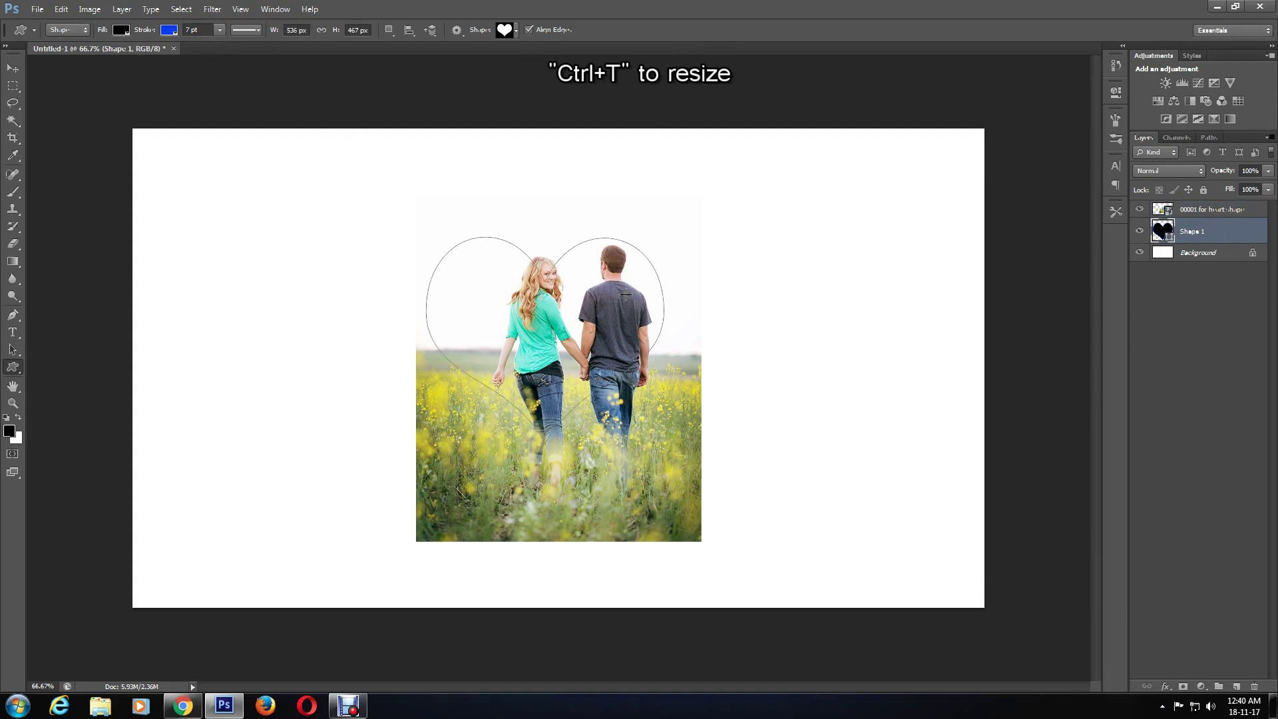
{"action": "key", "text": "ctrl+t"}
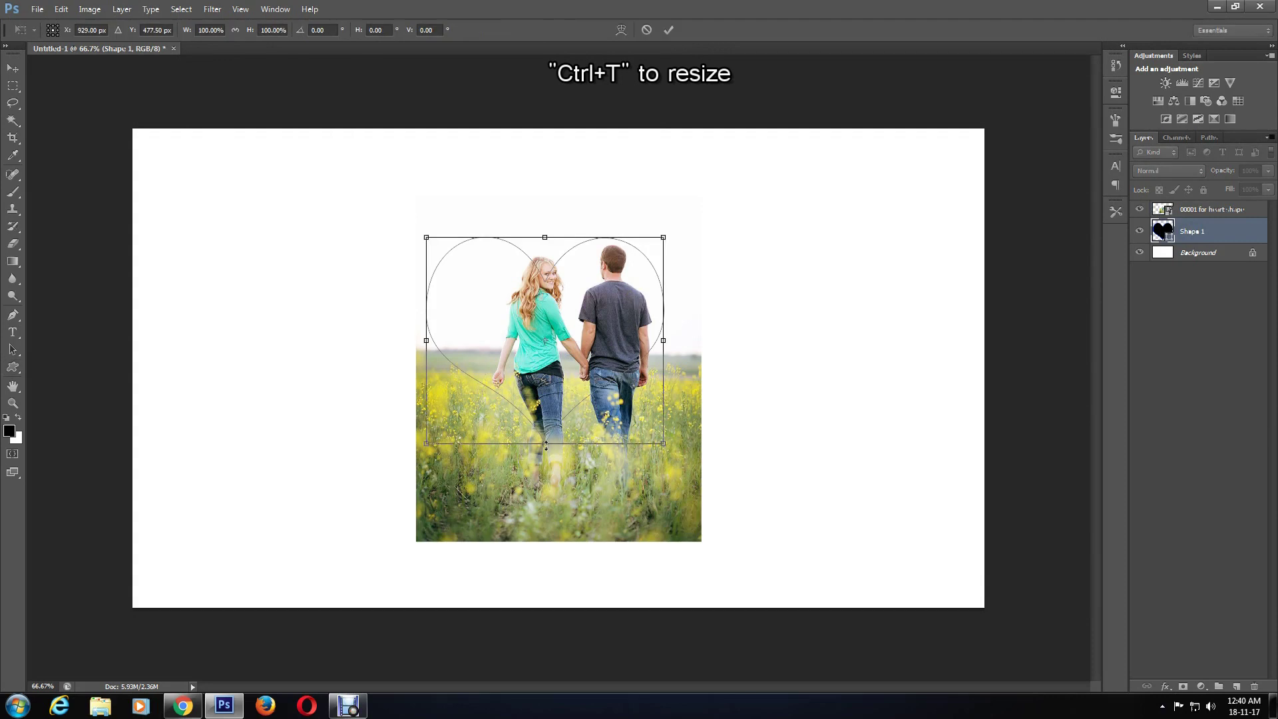
{"action": "left_click_drag", "start_coordinate": [544, 445], "coordinate": [545, 461]}
{"action": "left_click_drag", "start_coordinate": [541, 228], "coordinate": [587, 252]}
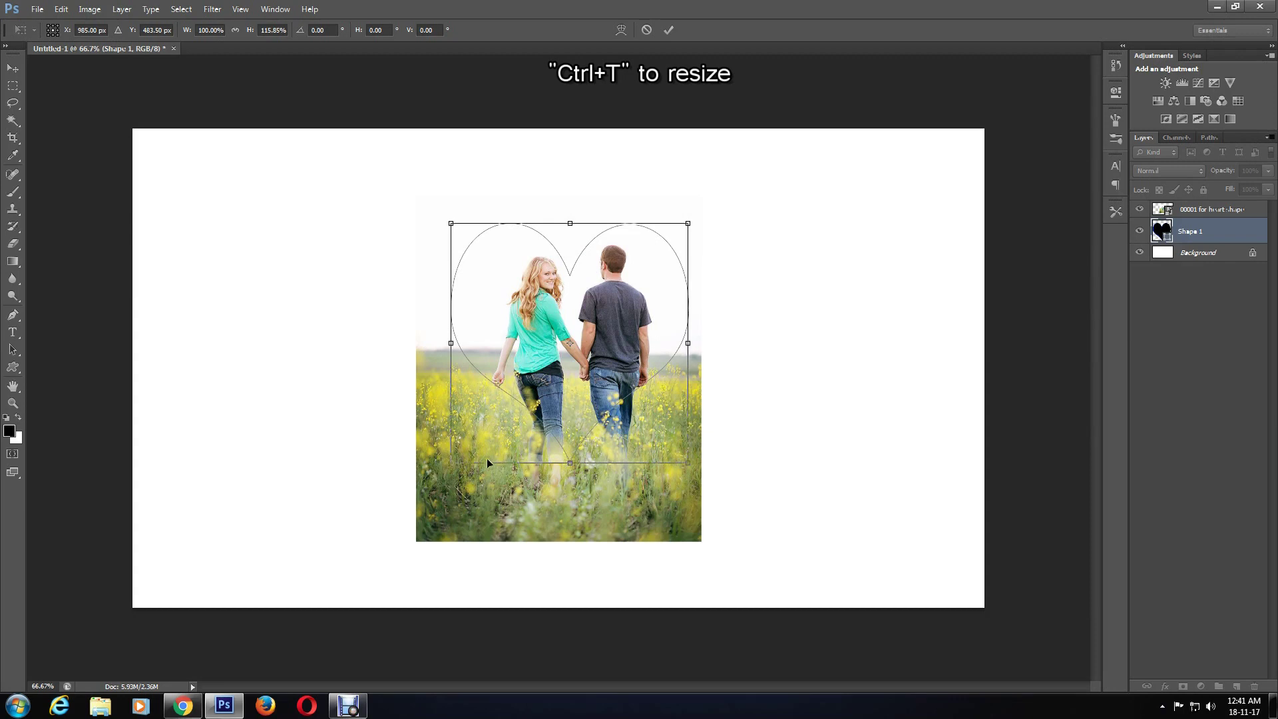
{"action": "left_click_drag", "start_coordinate": [452, 463], "coordinate": [440, 472]}
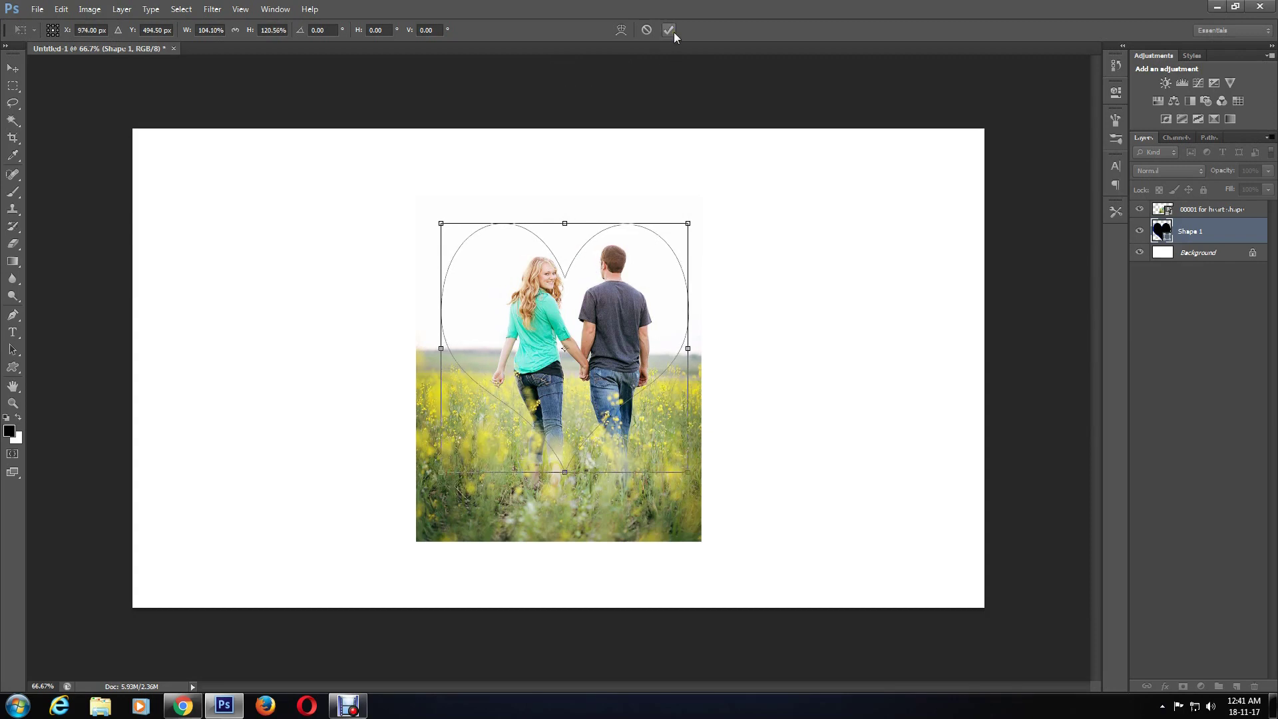
{"action": "left_click_drag", "start_coordinate": [572, 274], "coordinate": [586, 276]}
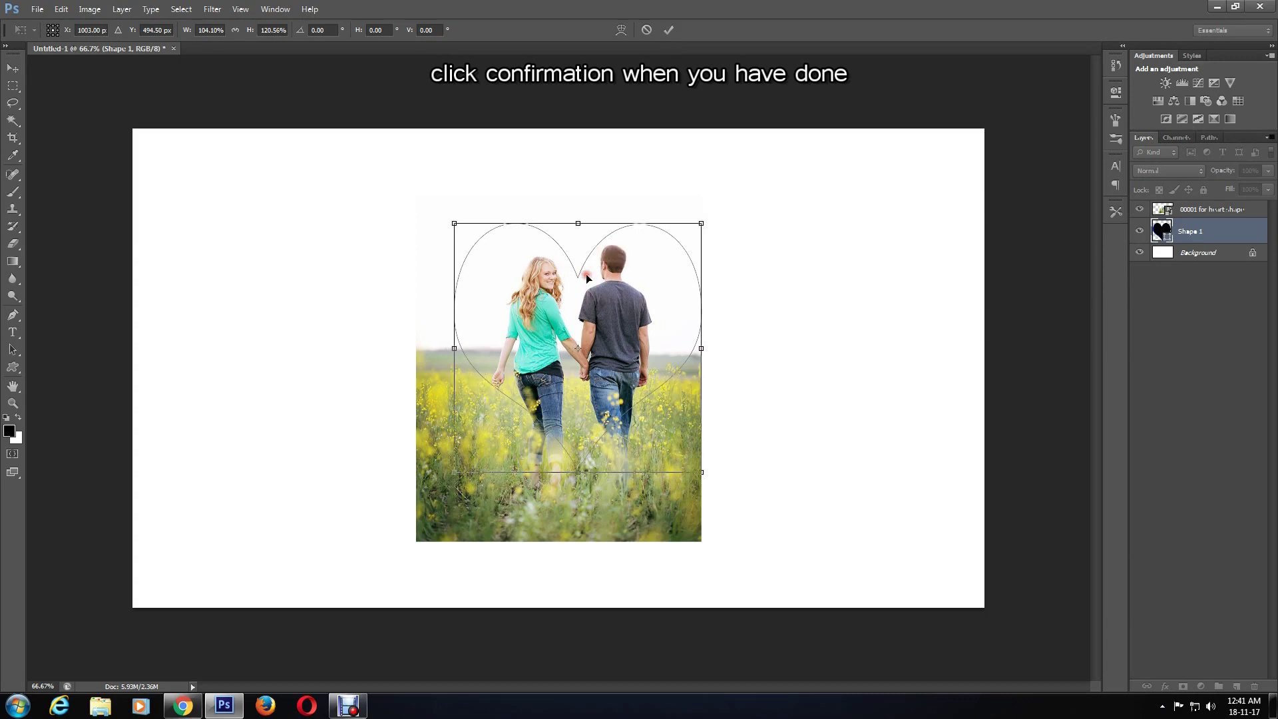
{"action": "left_click", "coordinate": [668, 30]}
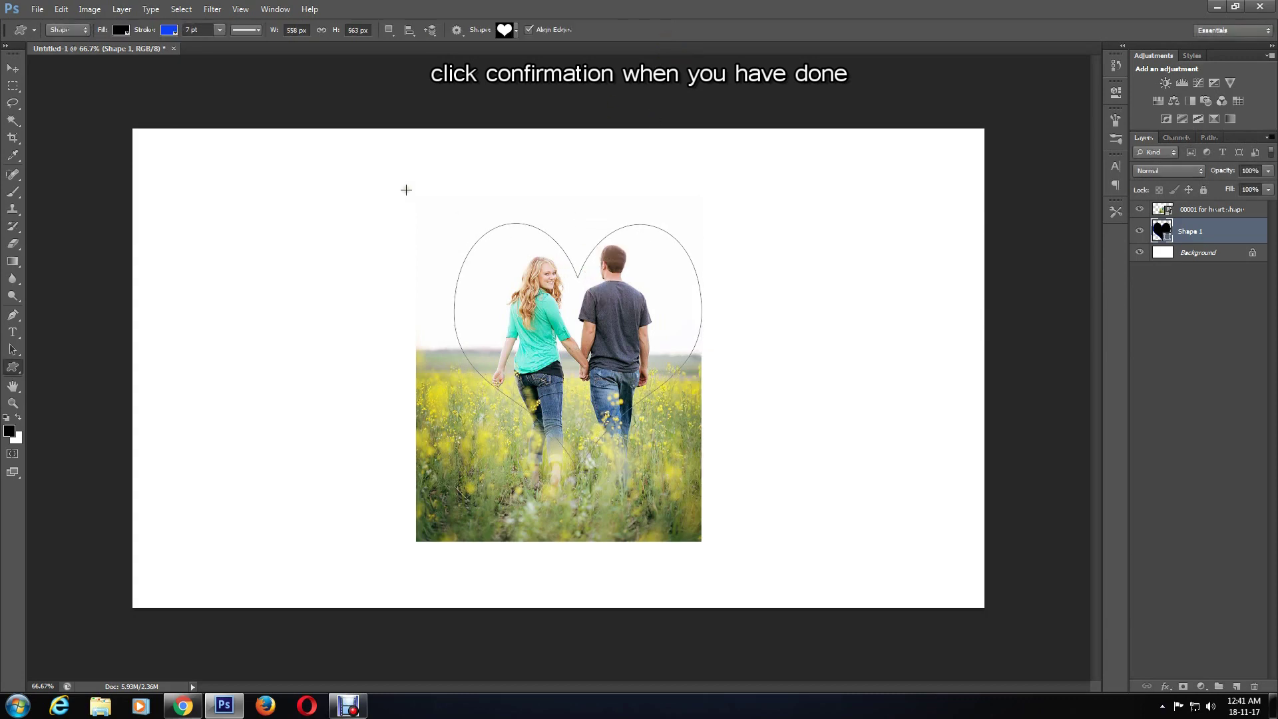
Step: Select the couple photo layer and clip it to the heart layer below
{"action": "left_click", "coordinate": [1193, 211]}
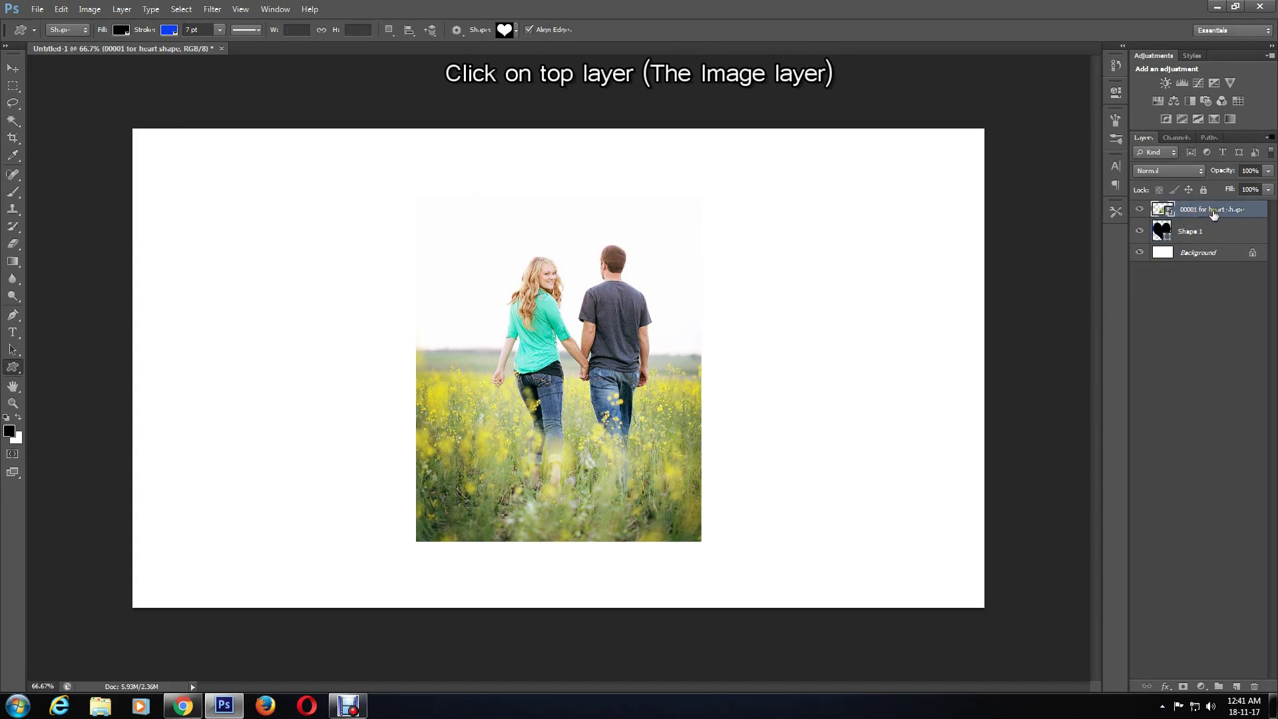
{"action": "left_click", "coordinate": [128, 10]}
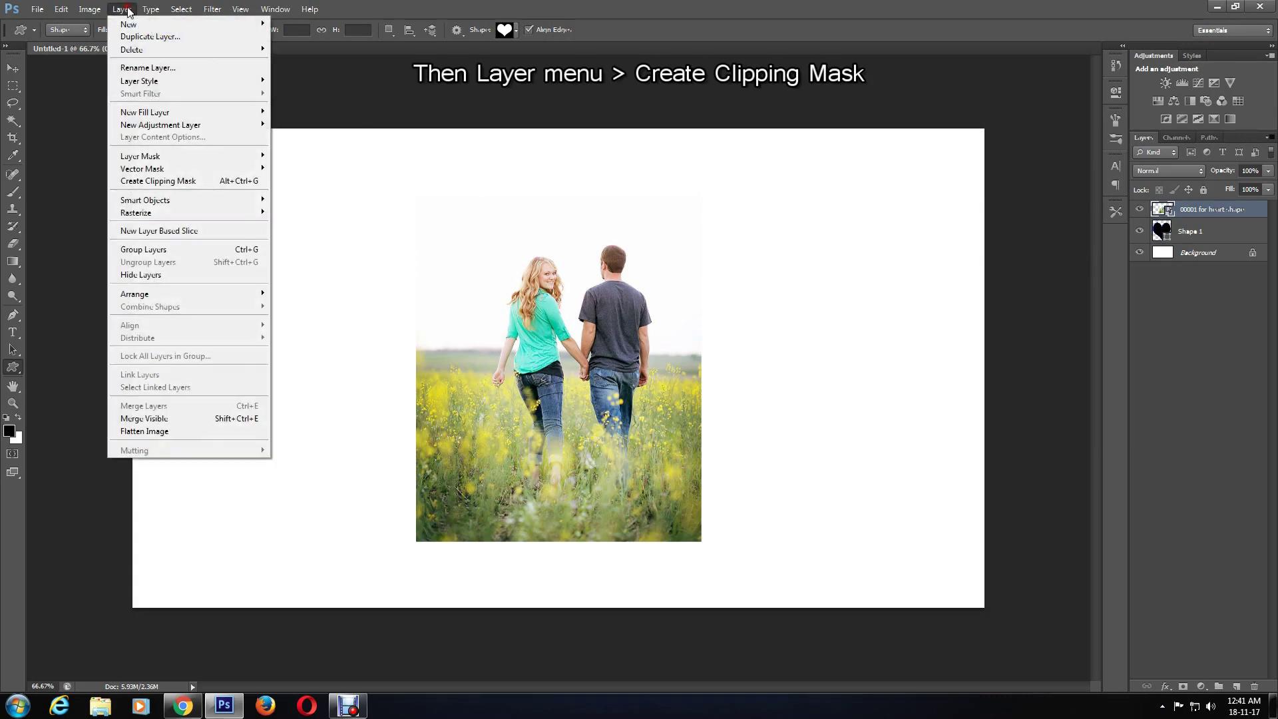
{"action": "left_click", "coordinate": [191, 187]}
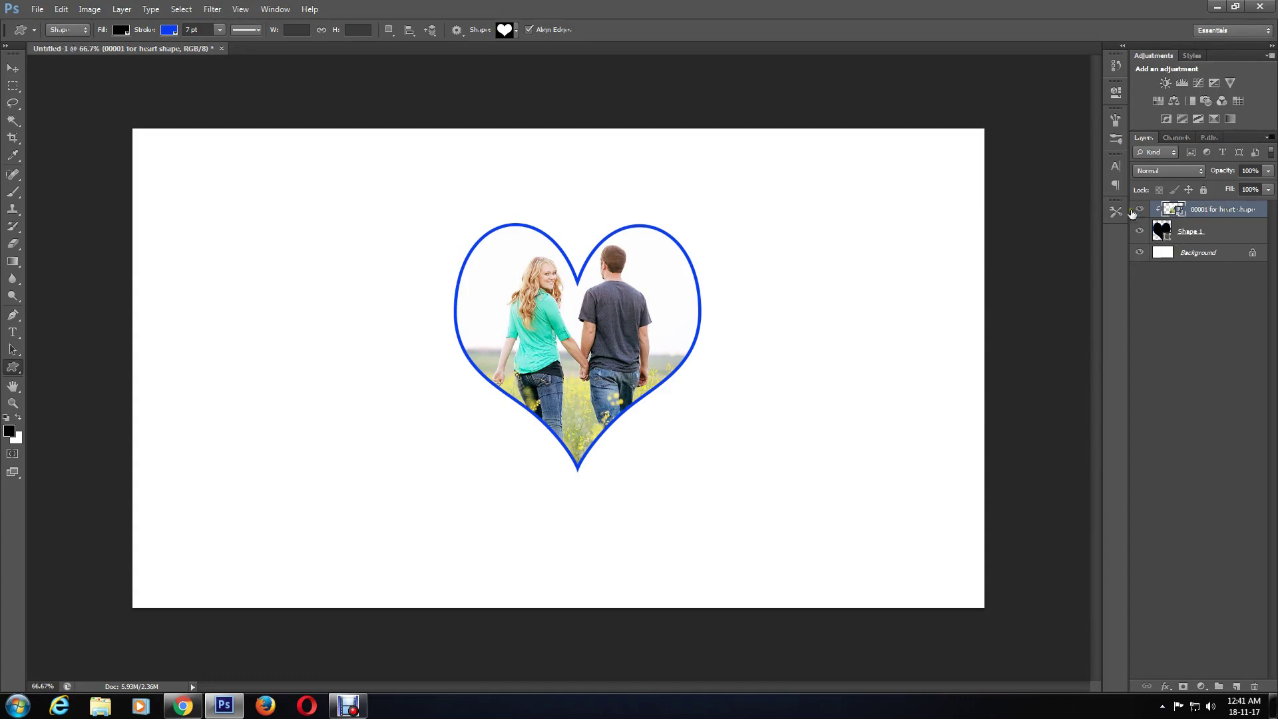
Step: Merge the clipped photo and heart layers into one and move it right and down
{"action": "left_click", "coordinate": [1190, 233], "text": "shift"}
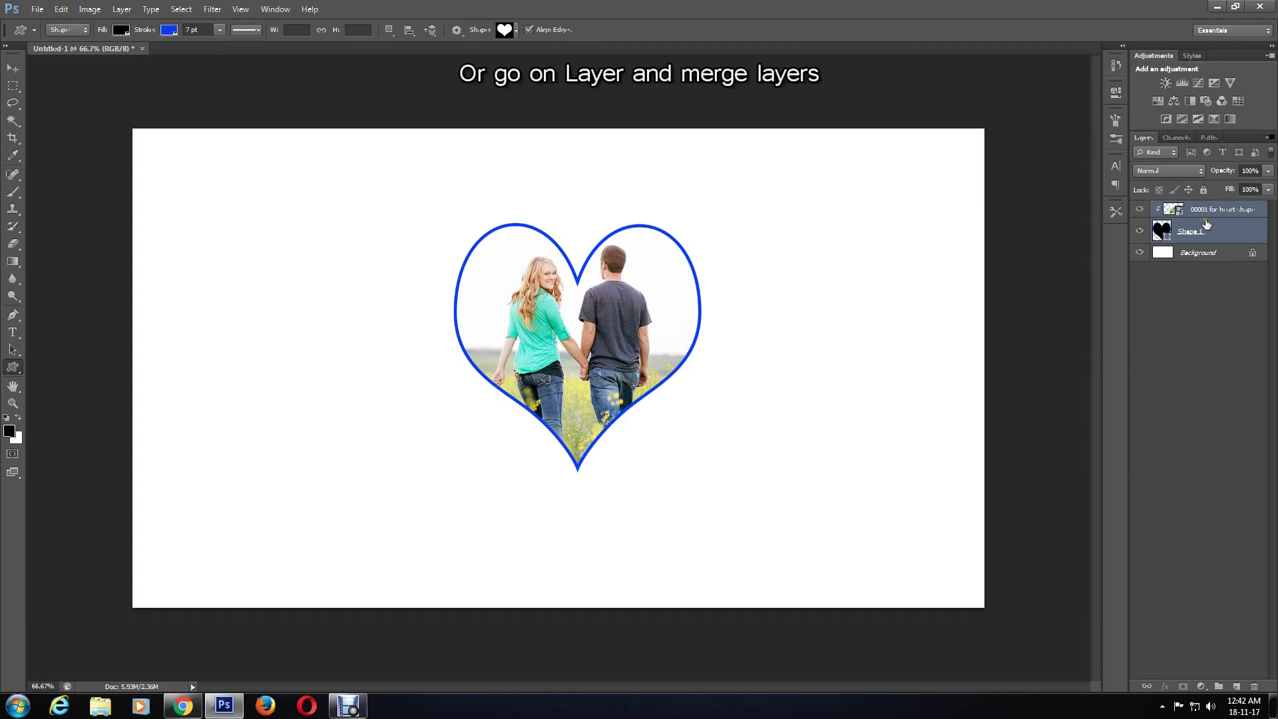
{"action": "left_click", "coordinate": [127, 11]}
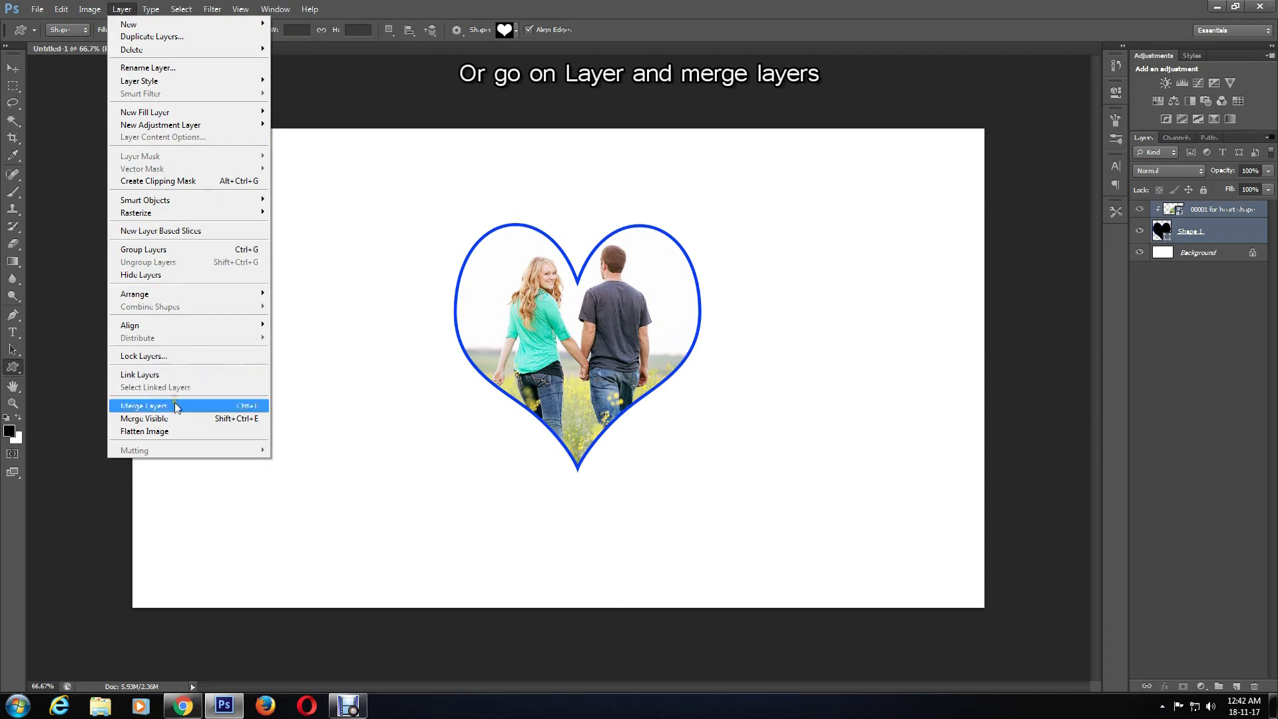
{"action": "left_click", "coordinate": [240, 407]}
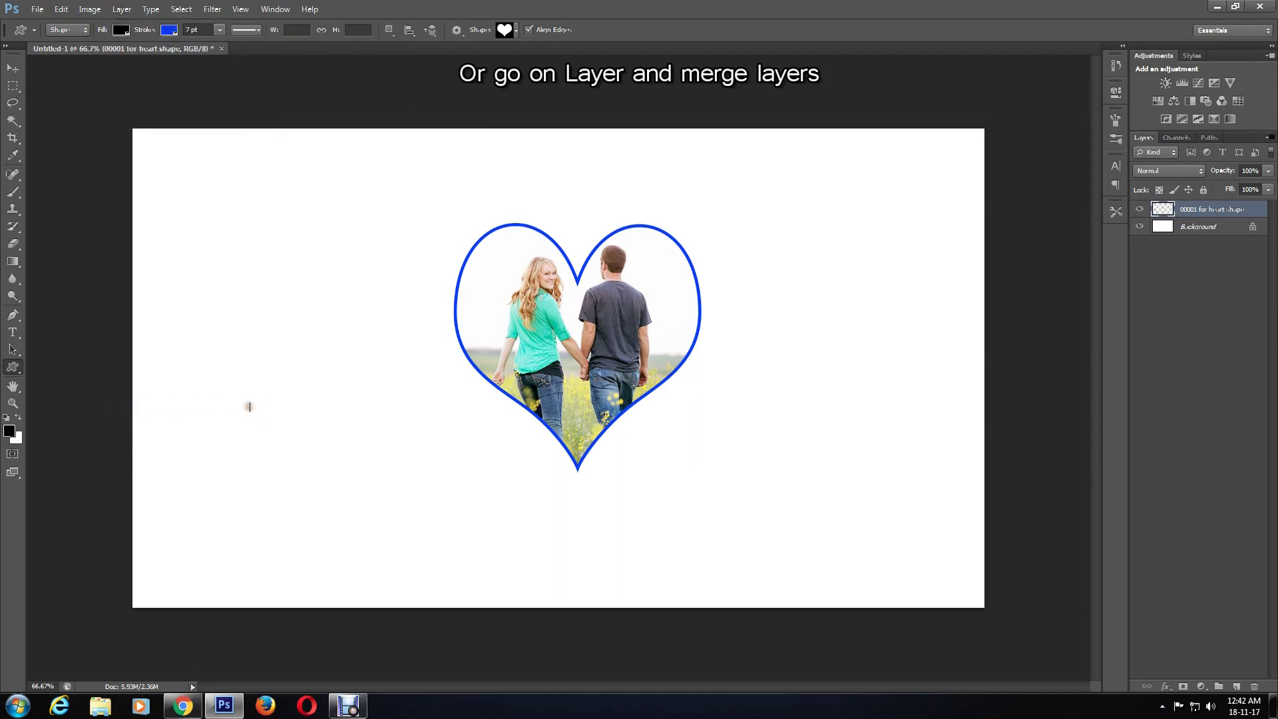
{"action": "left_click", "coordinate": [12, 68]}
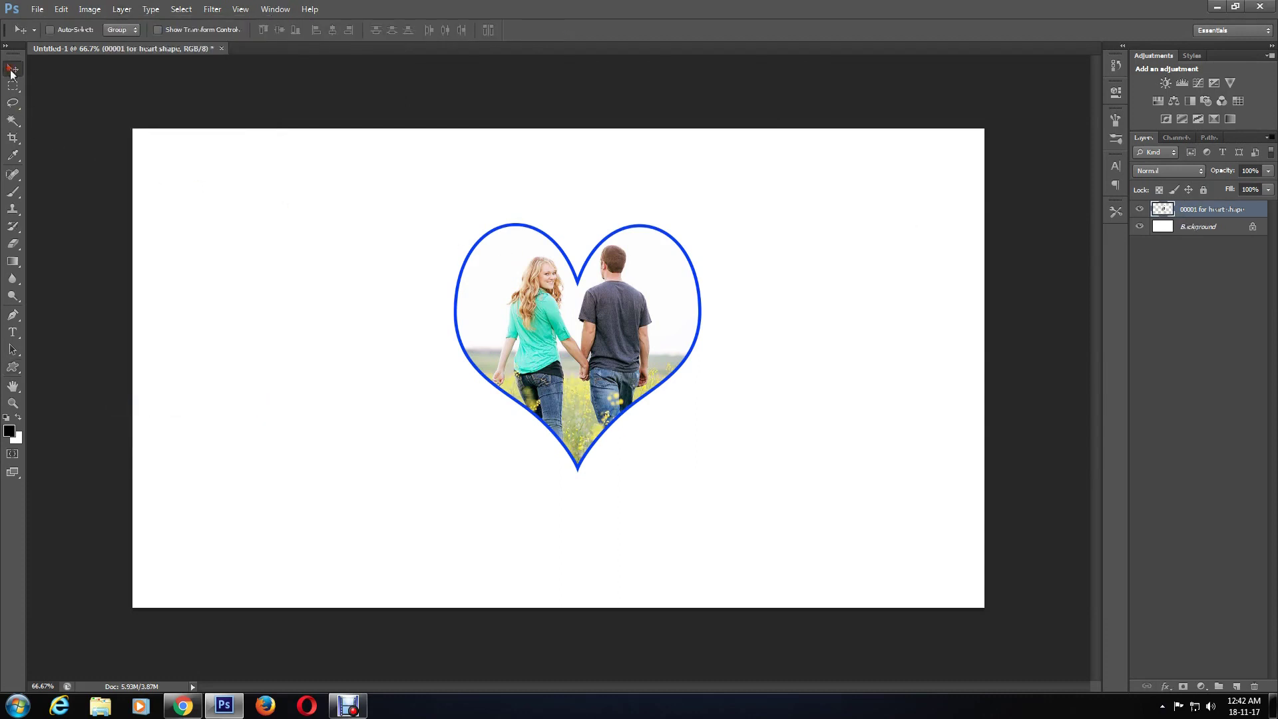
{"action": "left_click_drag", "start_coordinate": [556, 314], "coordinate": [709, 330]}
Step: Save the image as Untitled-1.jpg in JPEG format on the Desktop
{"action": "left_click", "coordinate": [33, 14]}
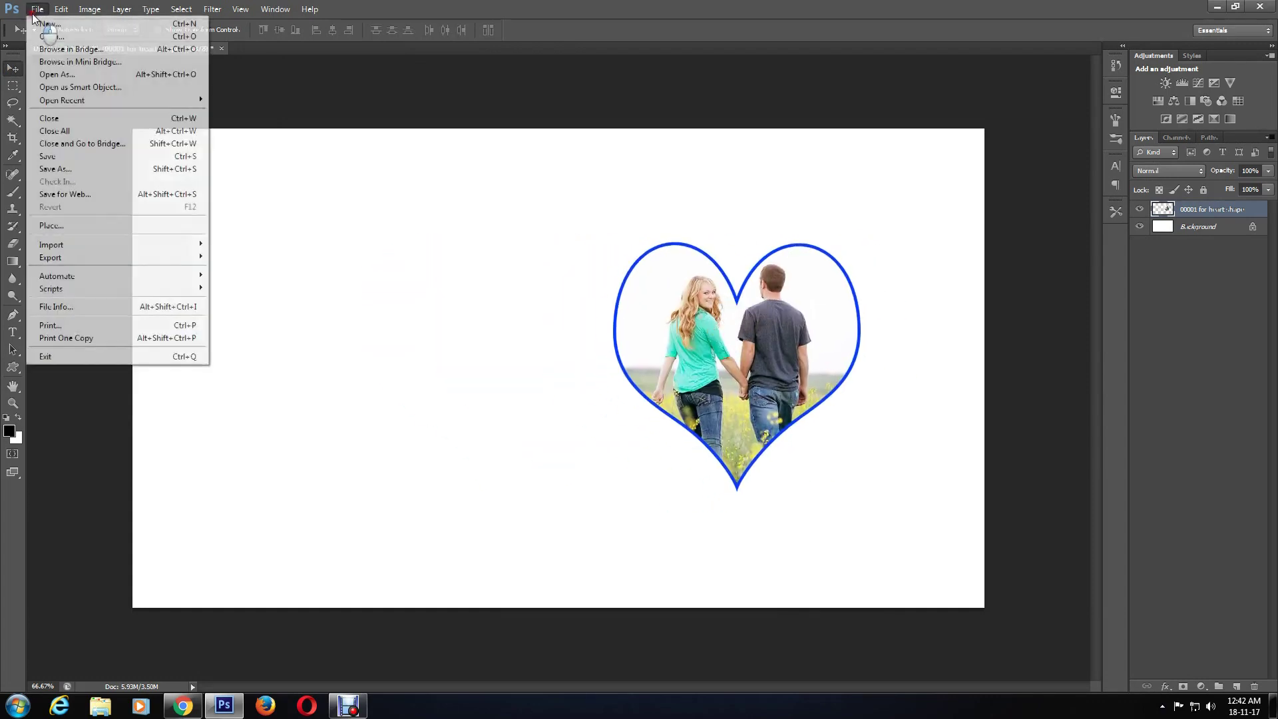
{"action": "left_click", "coordinate": [77, 165]}
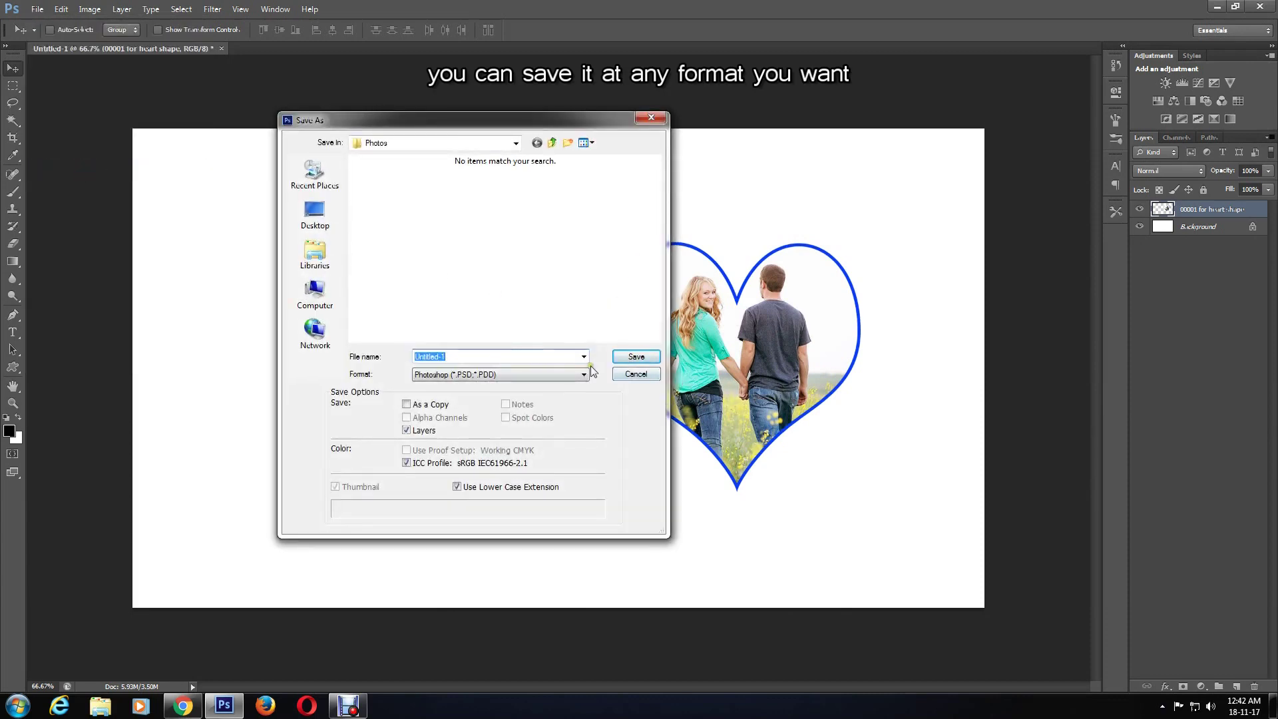
{"action": "left_click", "coordinate": [503, 375]}
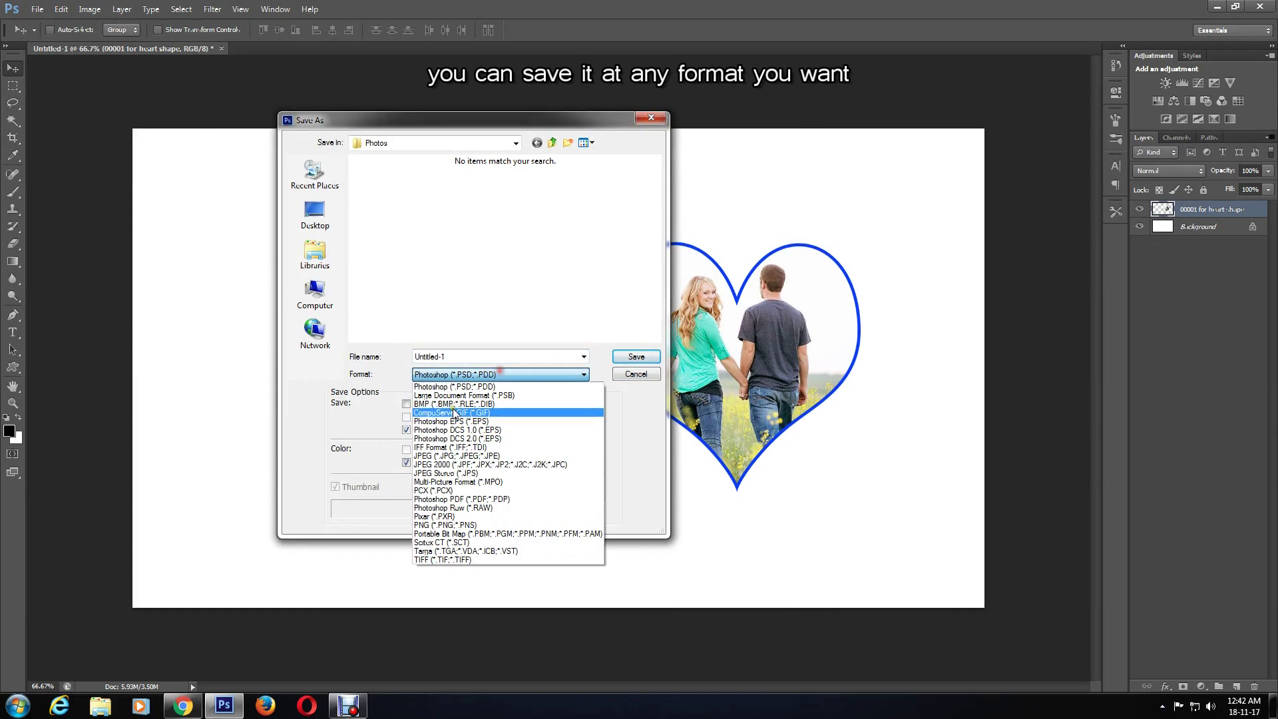
{"action": "left_click", "coordinate": [442, 456]}
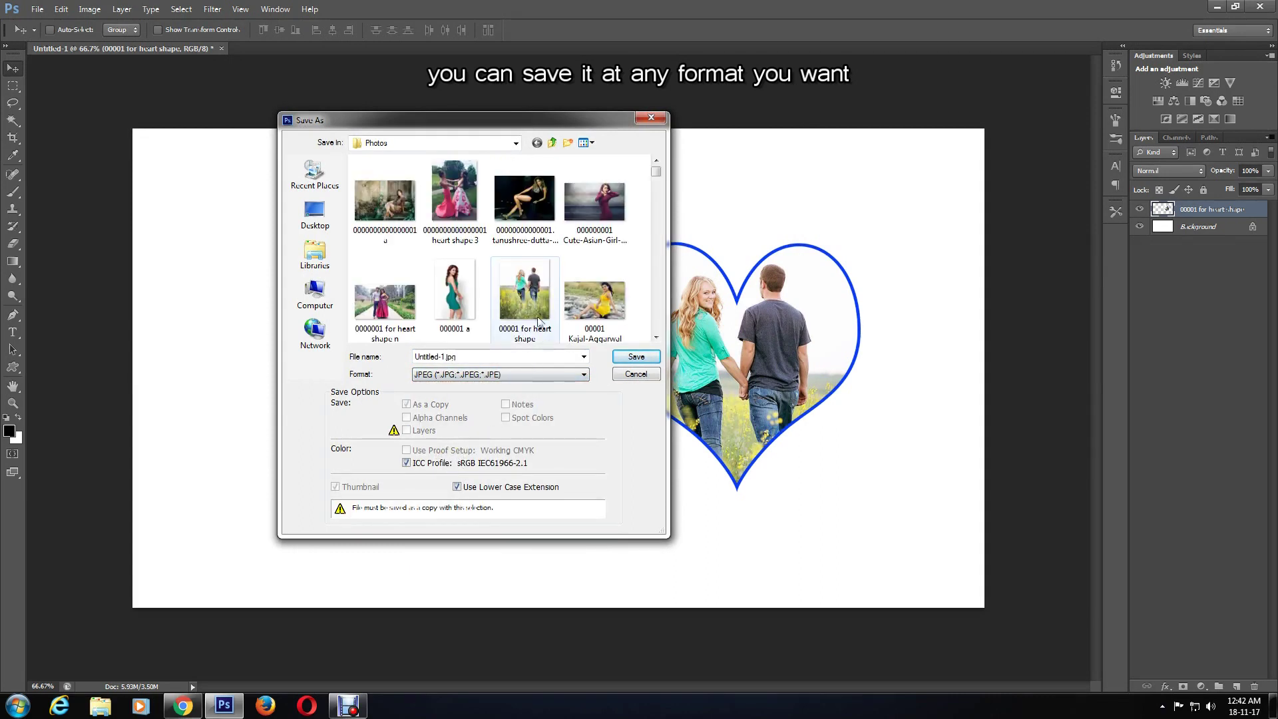
{"action": "left_click", "coordinate": [311, 223]}
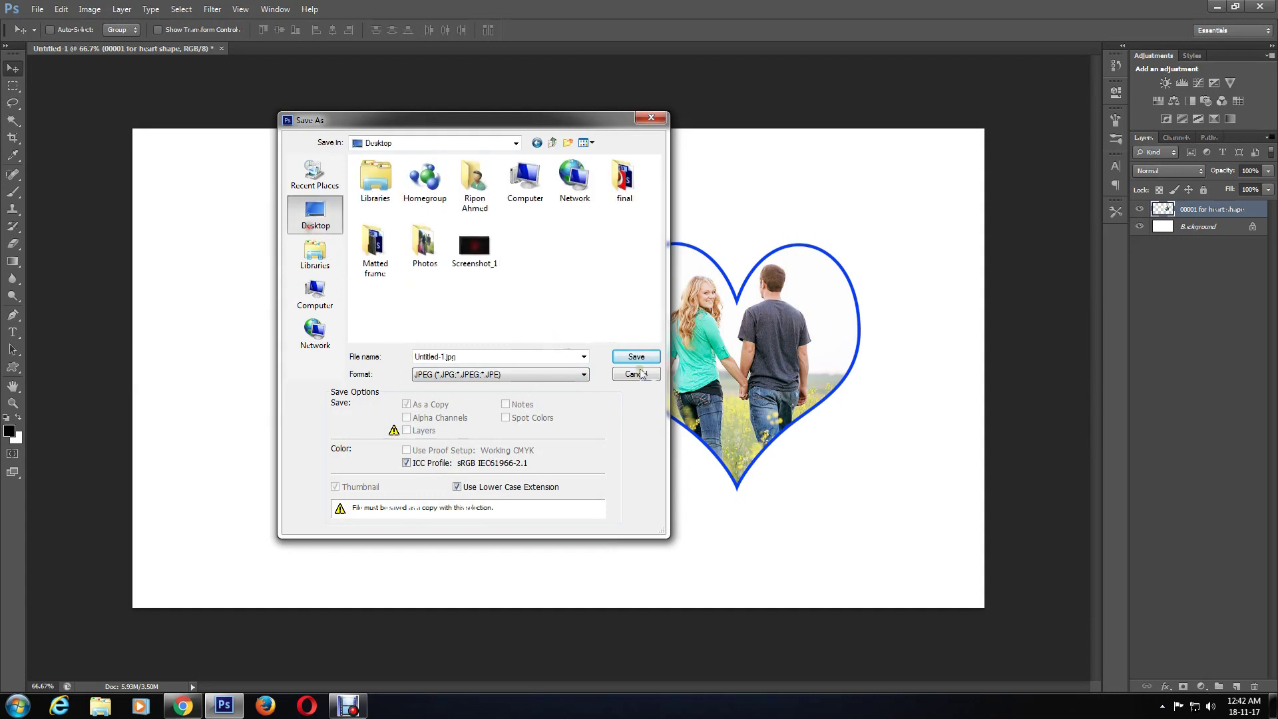
{"action": "left_click", "coordinate": [637, 358]}
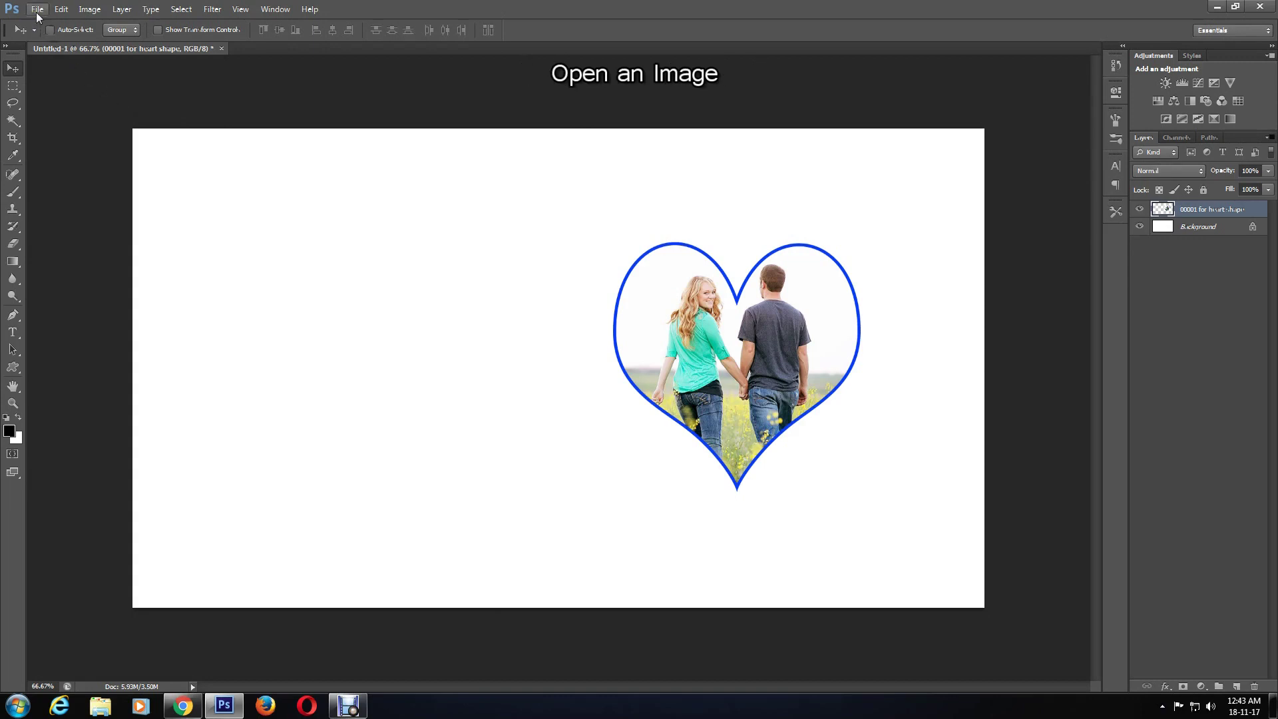
Step: Open the 'heart shape 3' photo of two girls from Photos and begin converting its Background layer
{"action": "left_click", "coordinate": [37, 9]}
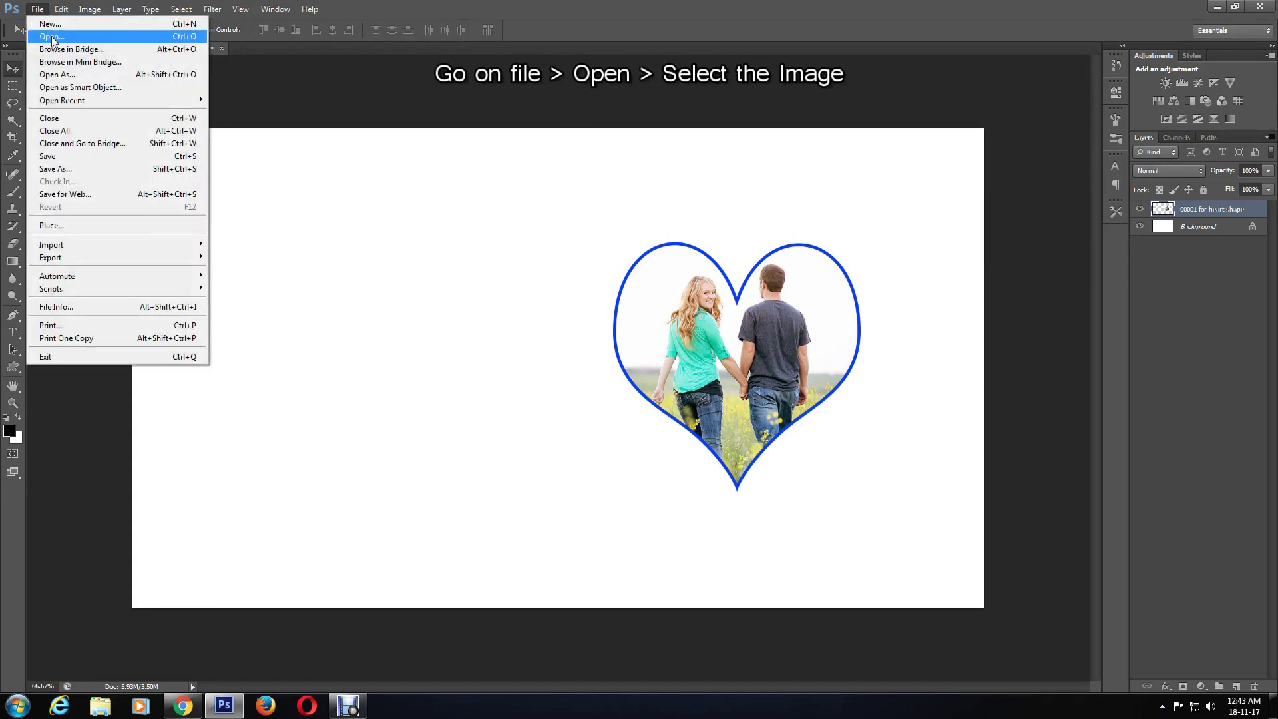
{"action": "left_click", "coordinate": [51, 37]}
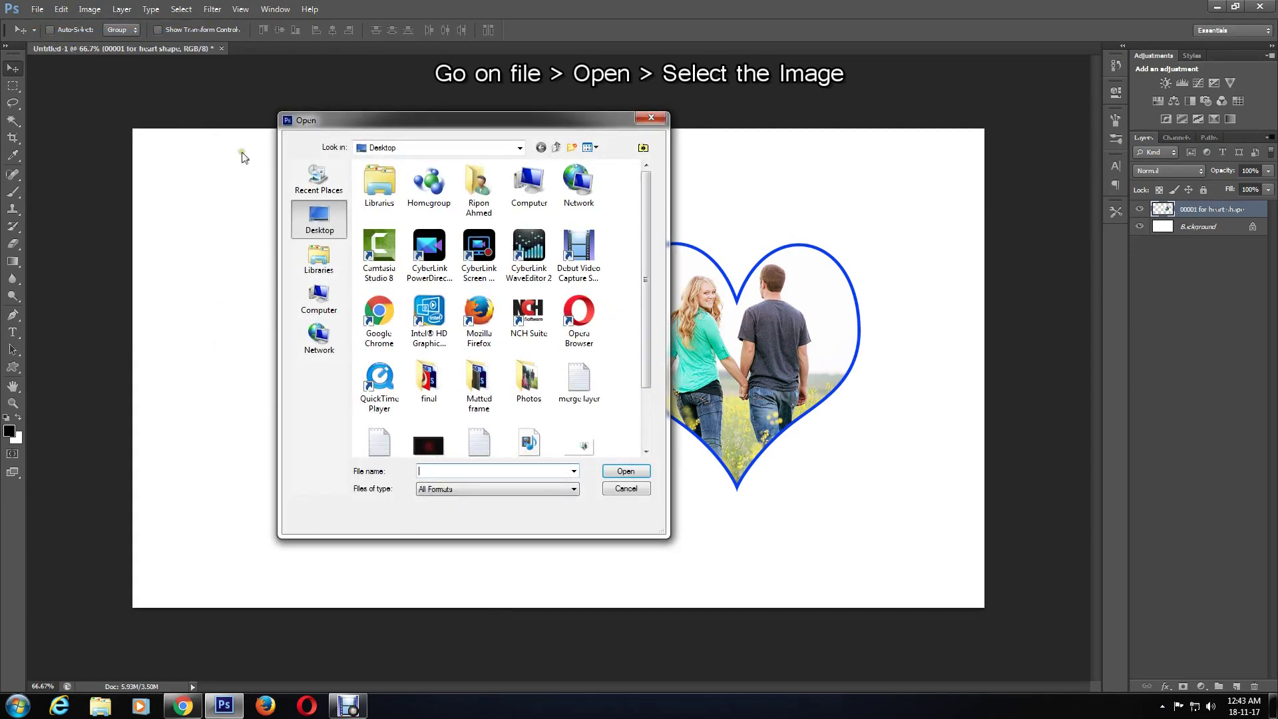
{"action": "double_click", "coordinate": [529, 381]}
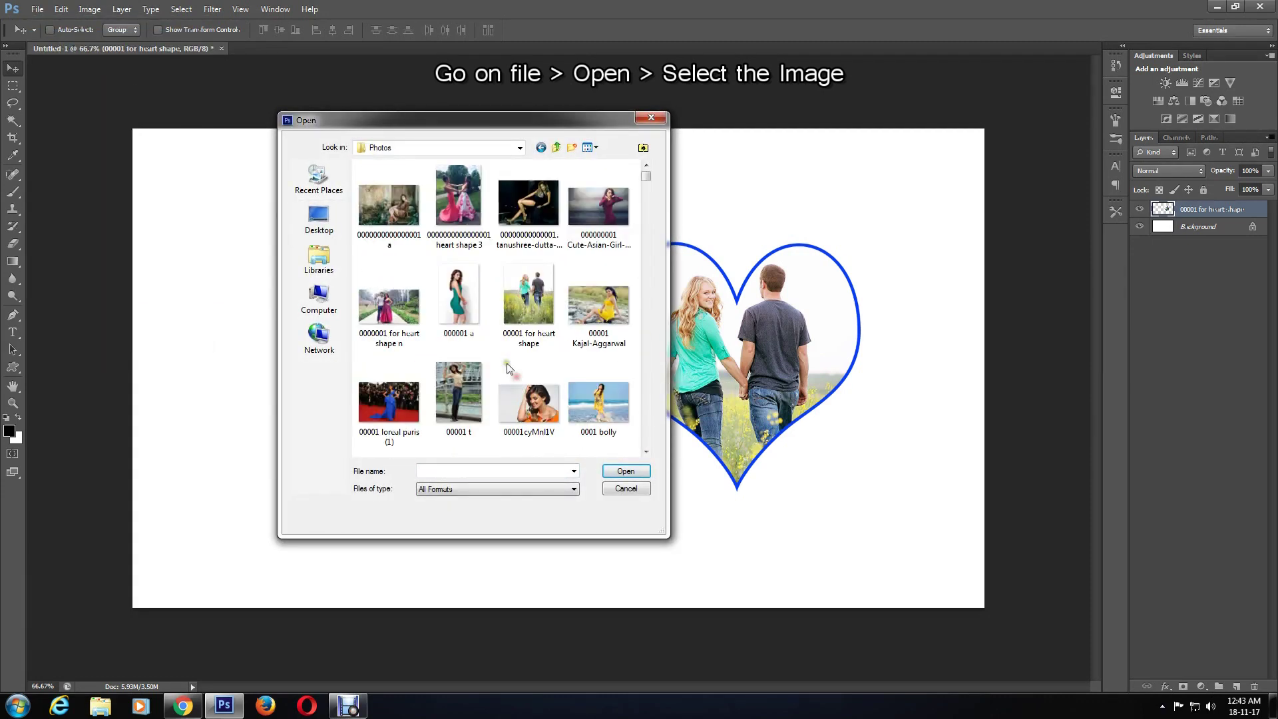
{"action": "double_click", "coordinate": [449, 210]}
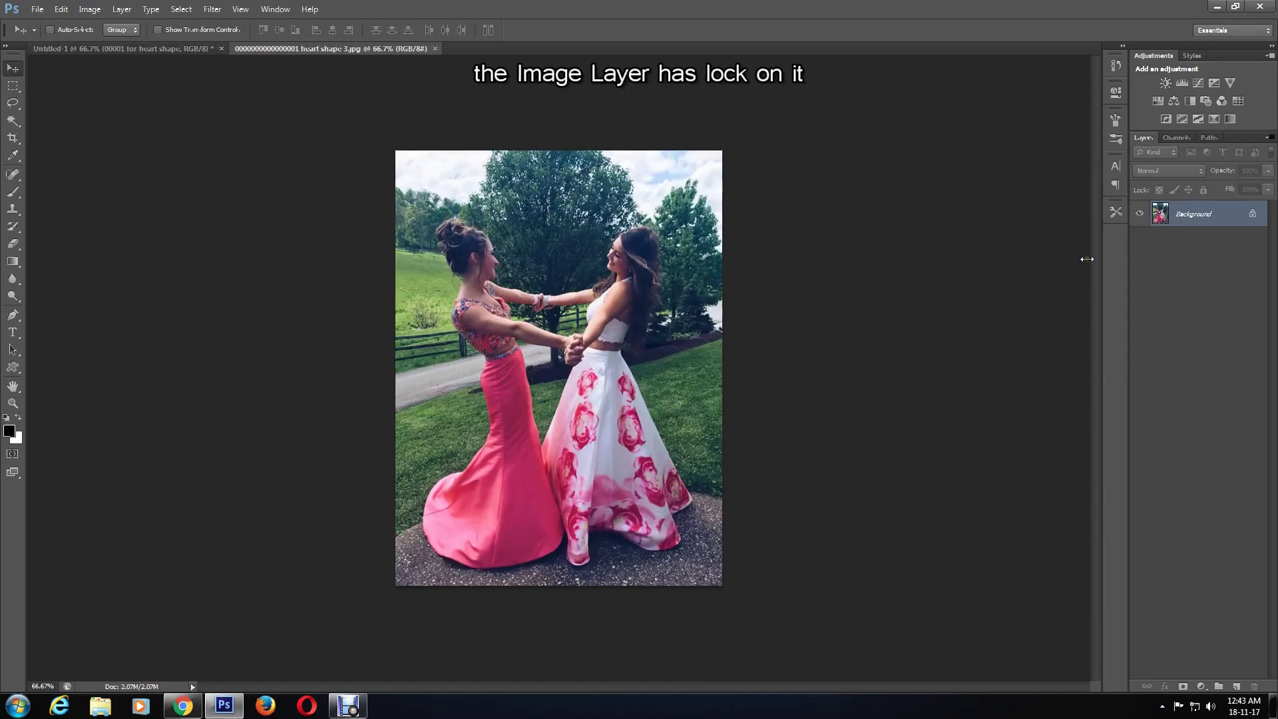
{"action": "double_click", "coordinate": [1207, 220]}
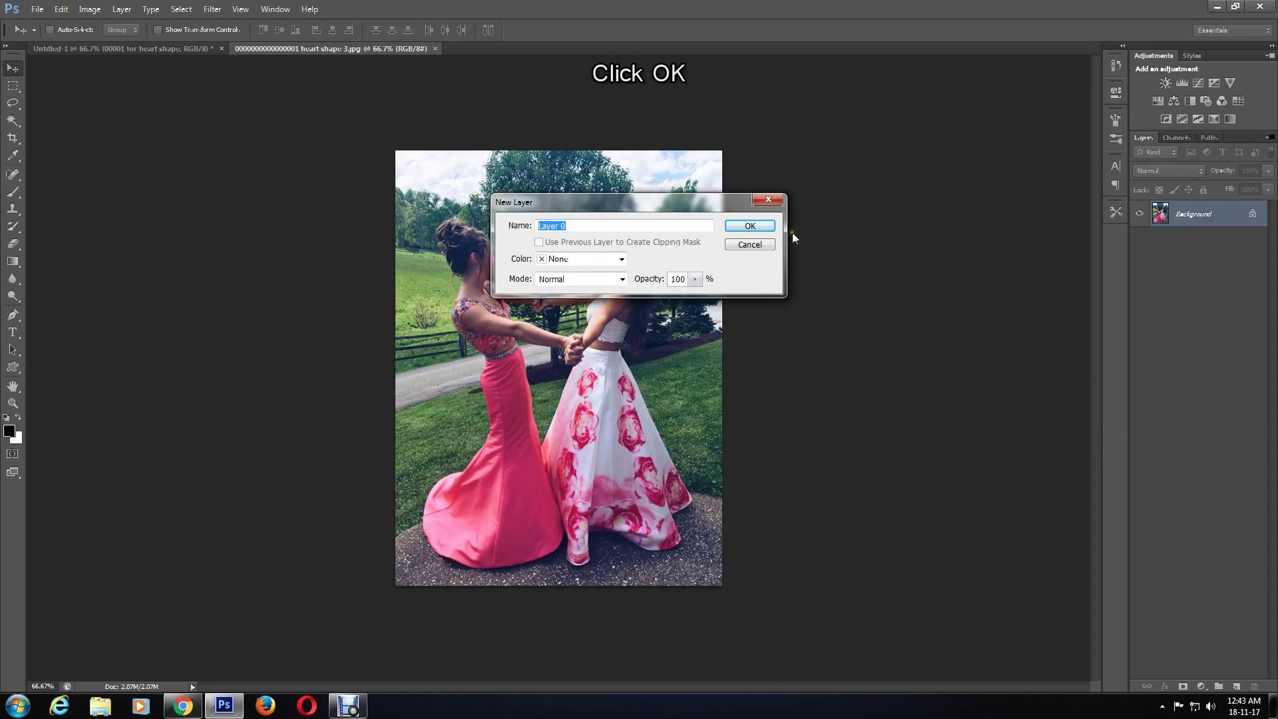
Step: Confirm Layer 0, pick the custom heart shape and draw a large heart over the two girls
{"action": "left_click", "coordinate": [749, 226]}
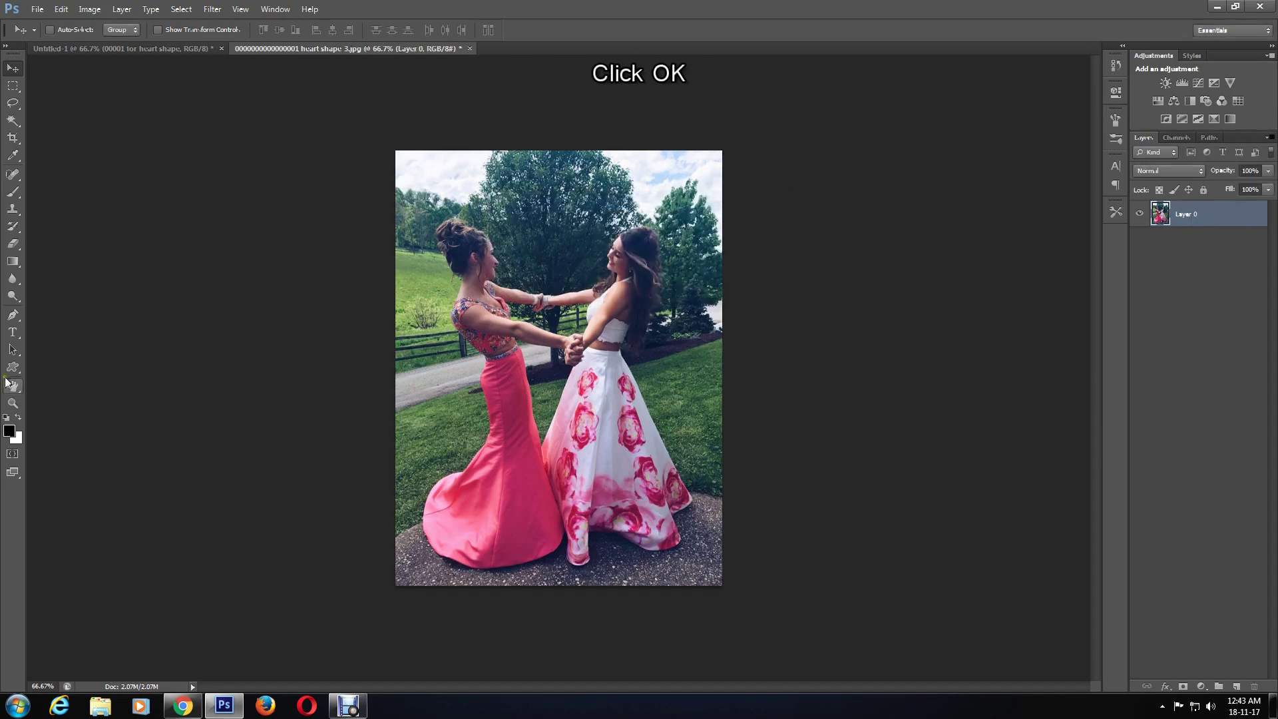
{"action": "left_click", "coordinate": [7, 371]}
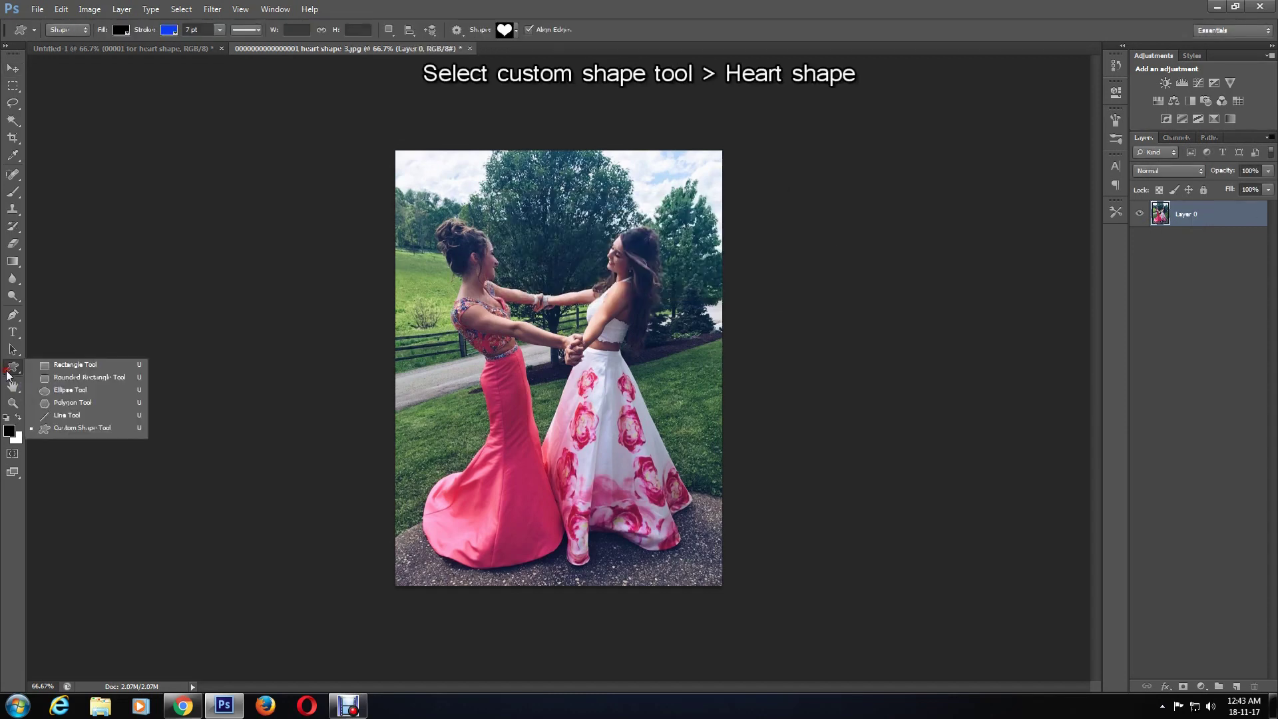
{"action": "left_click", "coordinate": [72, 428]}
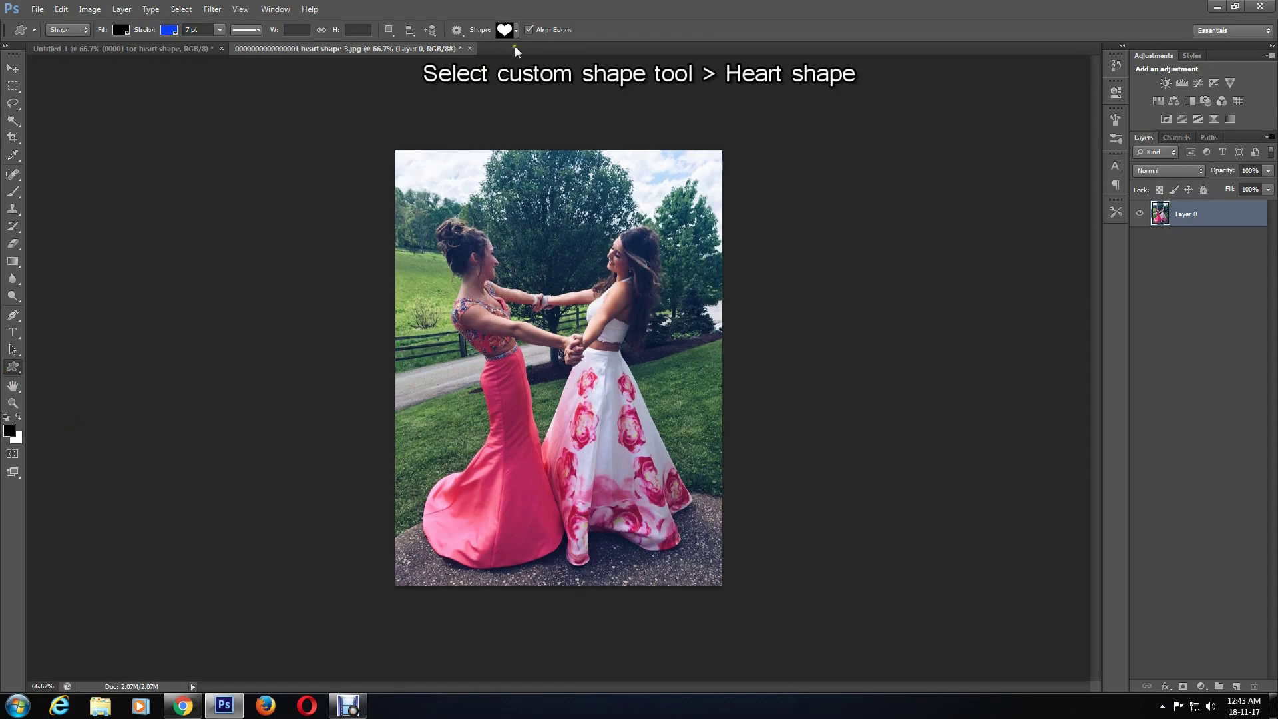
{"action": "left_click", "coordinate": [509, 34]}
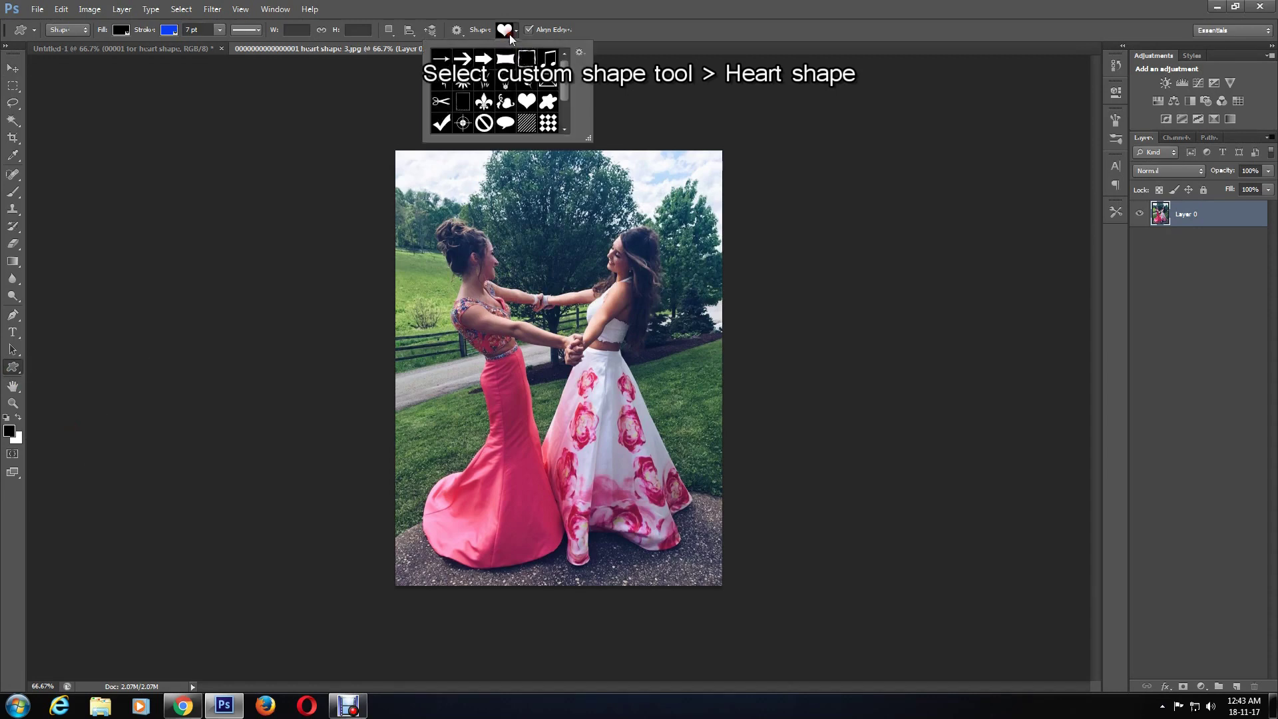
{"action": "double_click", "coordinate": [525, 98]}
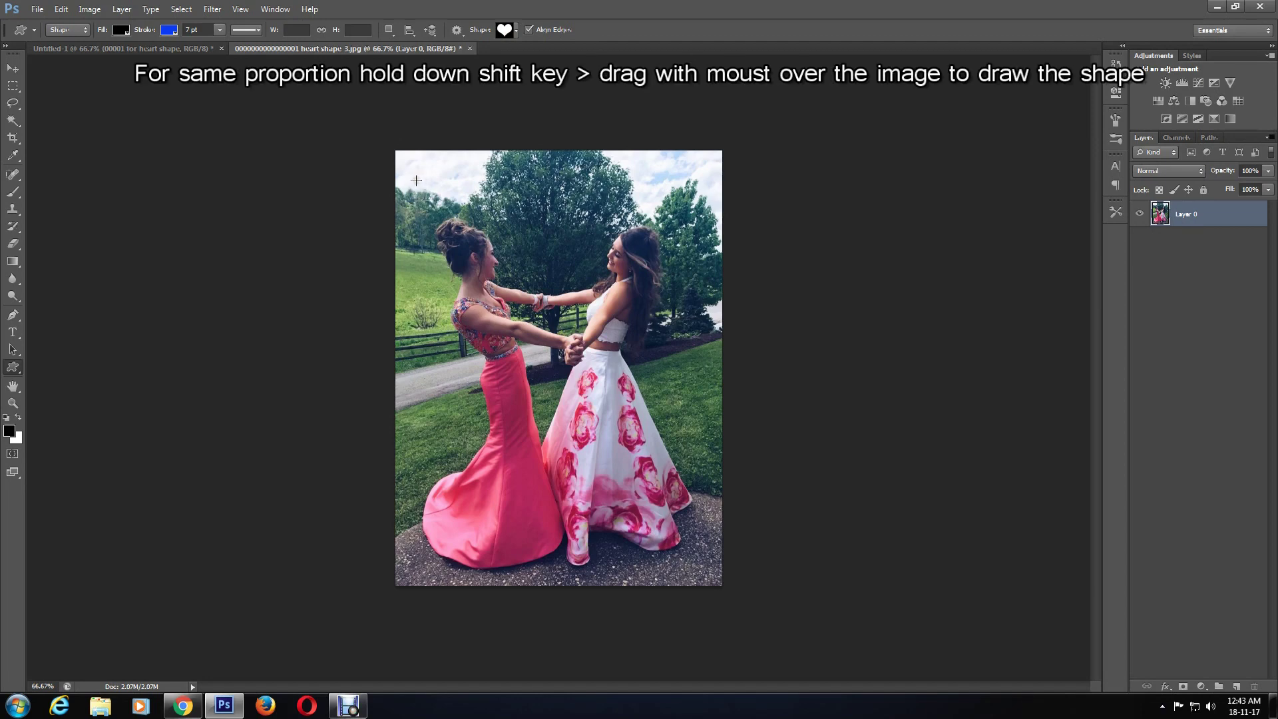
{"action": "mouse_move", "coordinate": [412, 175]}
{"action": "left_mouse_down"}
{"action": "mouse_move", "coordinate": [503, 243]}
{"action": "mouse_move", "coordinate": [670, 438]}
{"action": "mouse_move", "coordinate": [708, 516]}
{"action": "left_mouse_up"}
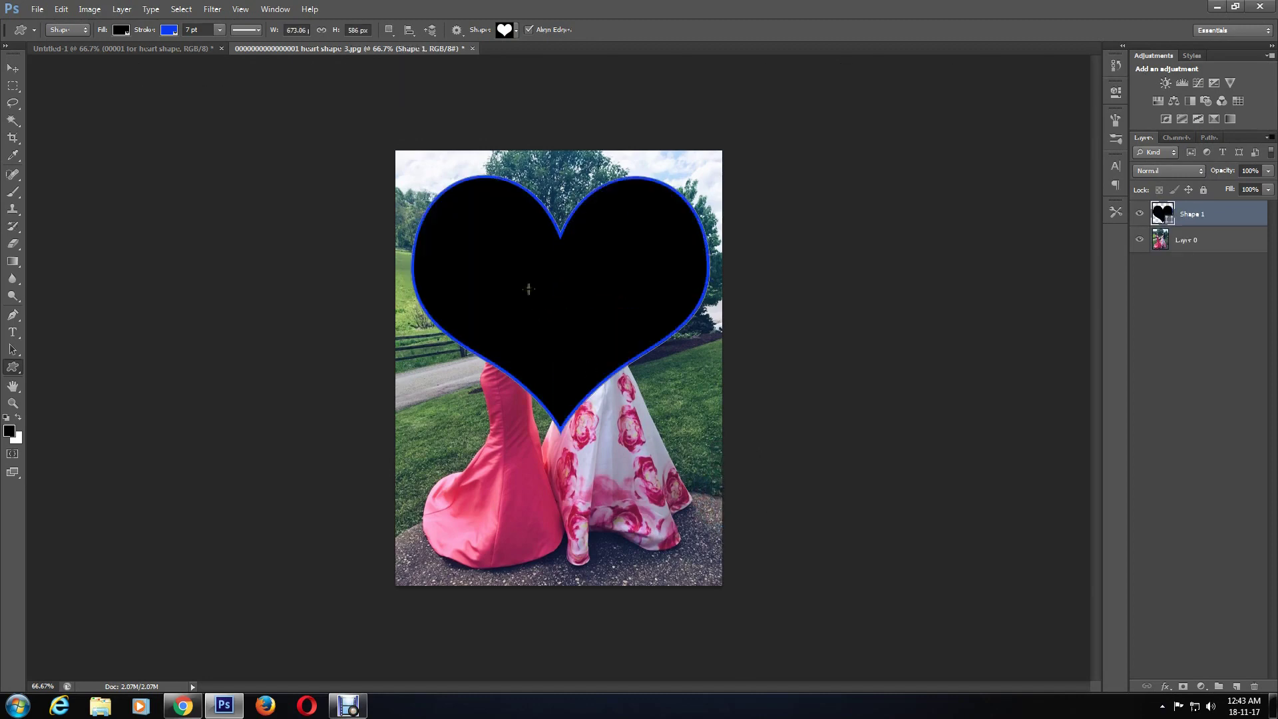
{"action": "left_click", "coordinate": [125, 31]}
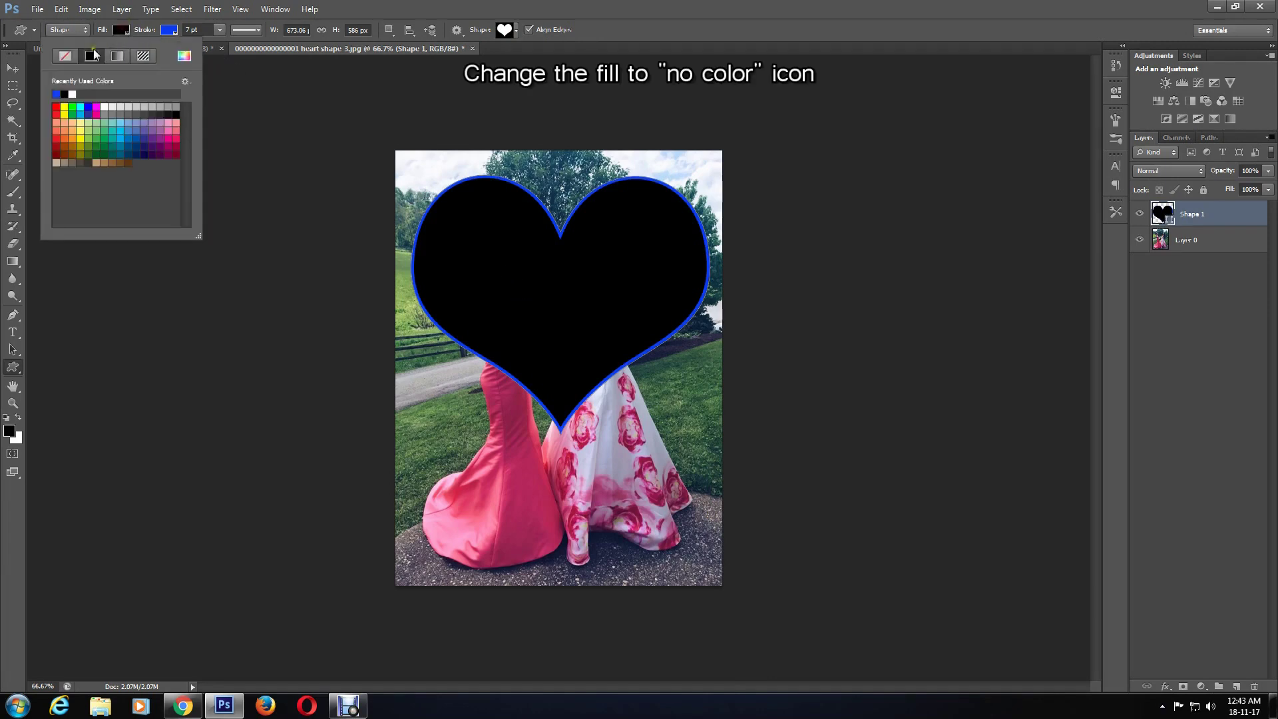
Step: Set both the heart shape's fill and stroke to No Color, leaving only its path
{"action": "left_click", "coordinate": [64, 56]}
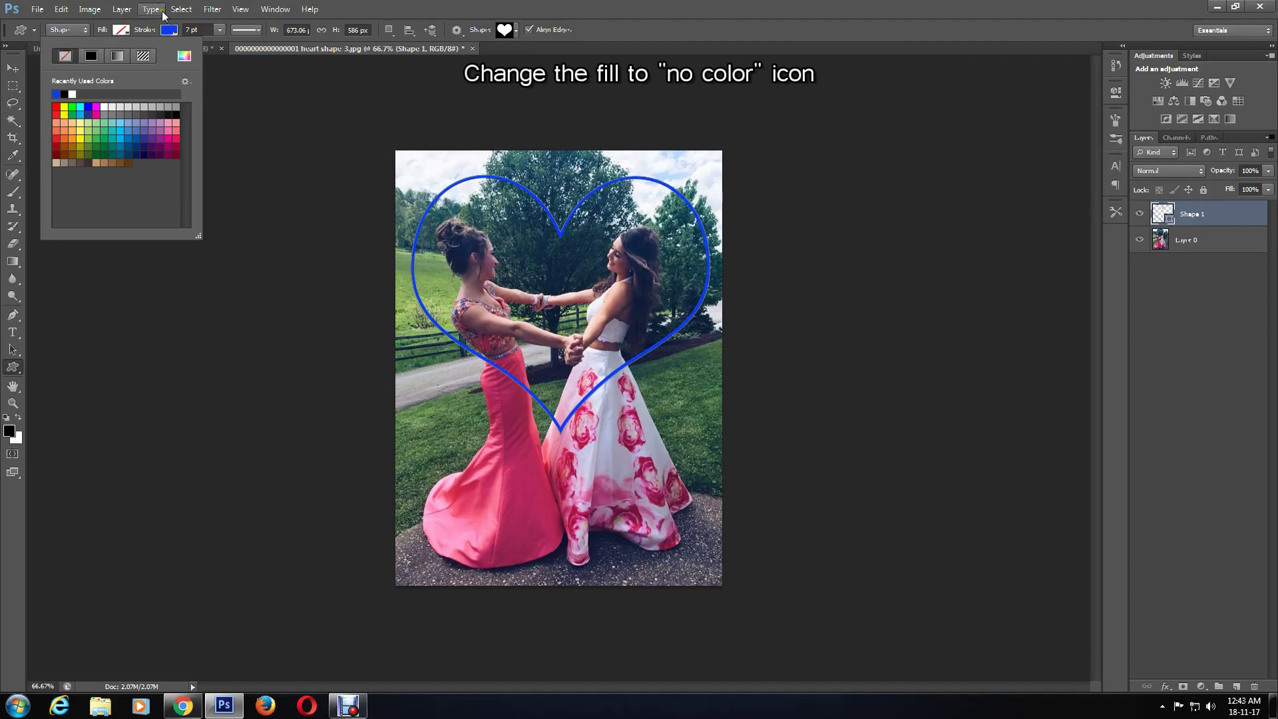
{"action": "left_click", "coordinate": [171, 31]}
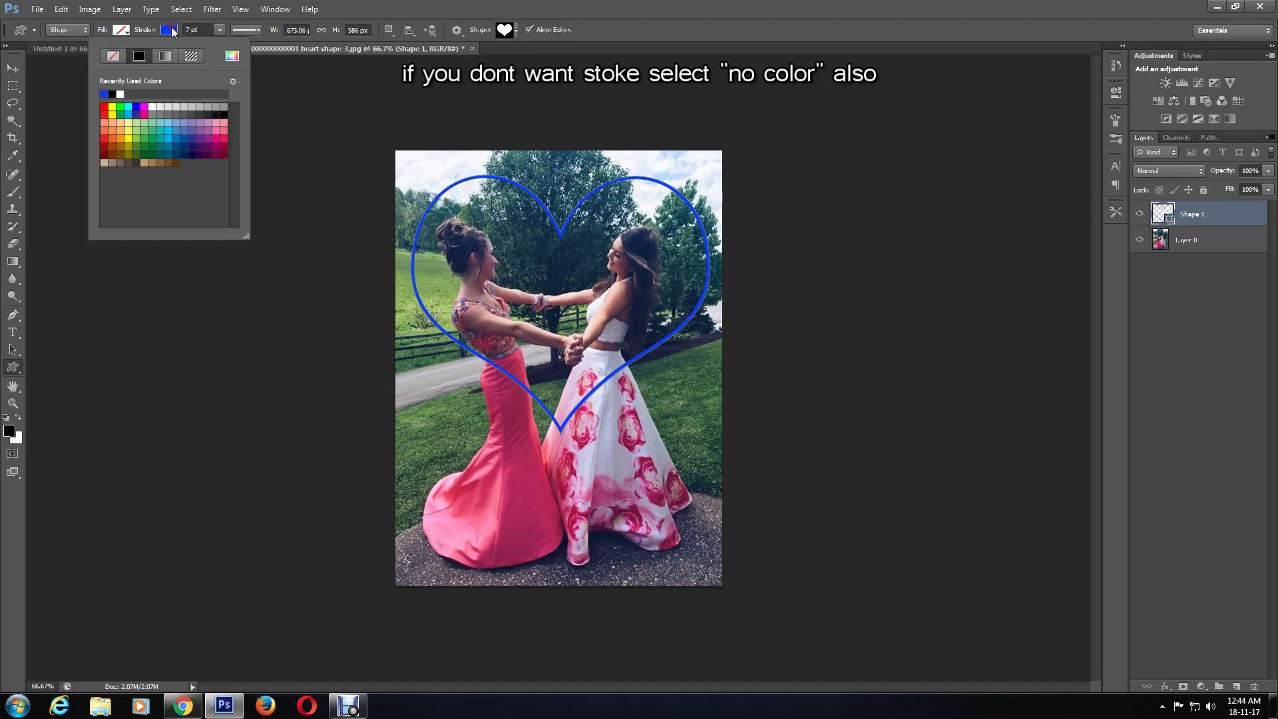
{"action": "left_click", "coordinate": [114, 62]}
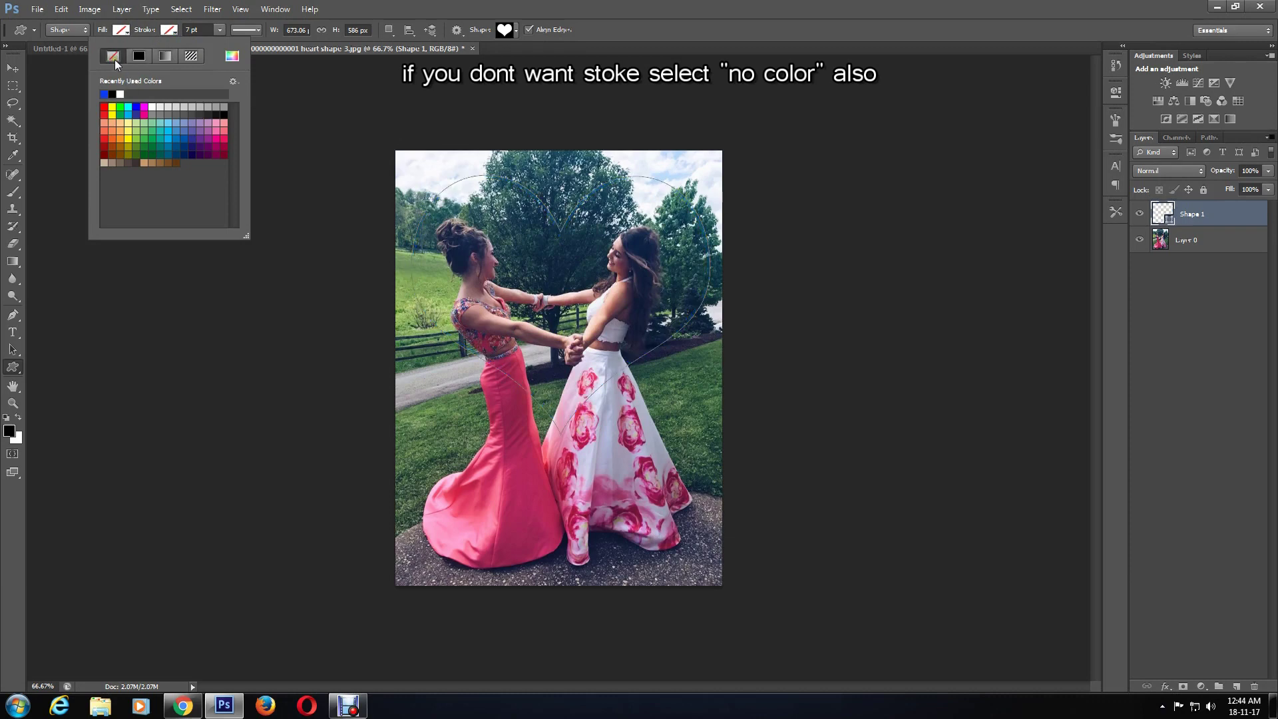
{"action": "left_click", "coordinate": [404, 6]}
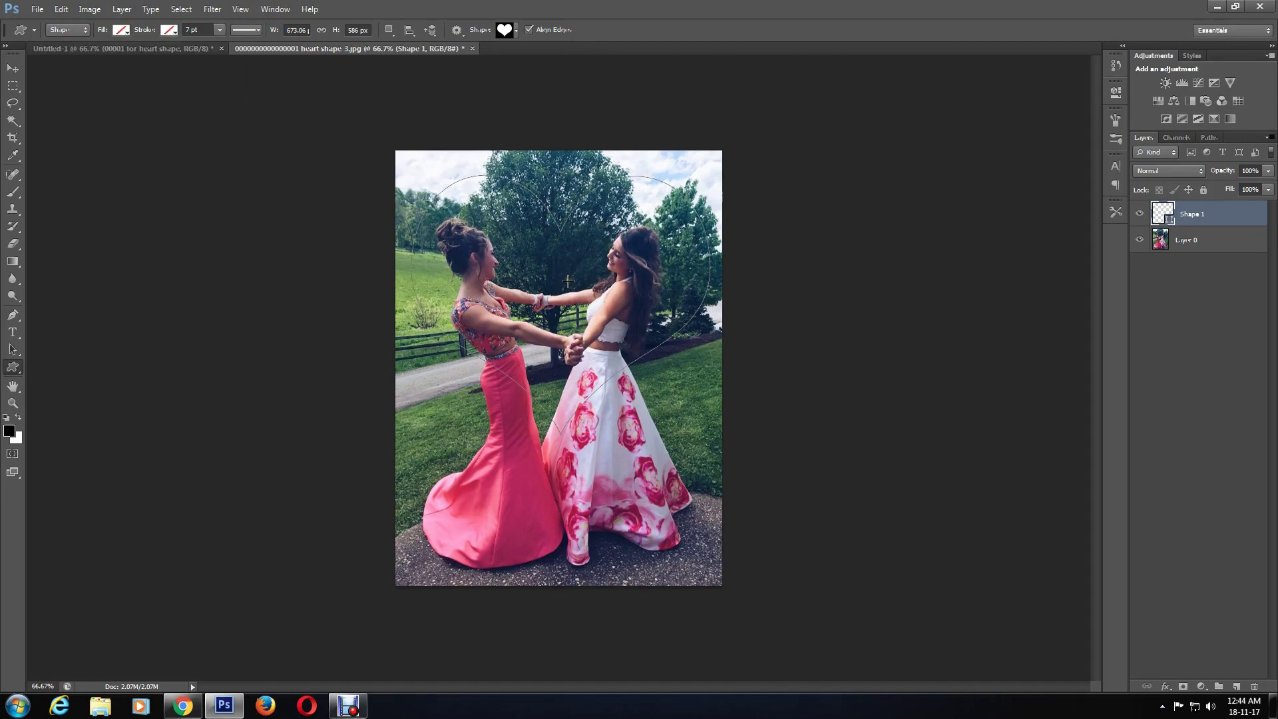
Step: Free-transform the heart to about 132% height, shift it slightly lower, and commit
{"action": "key", "text": "ctrl+t"}
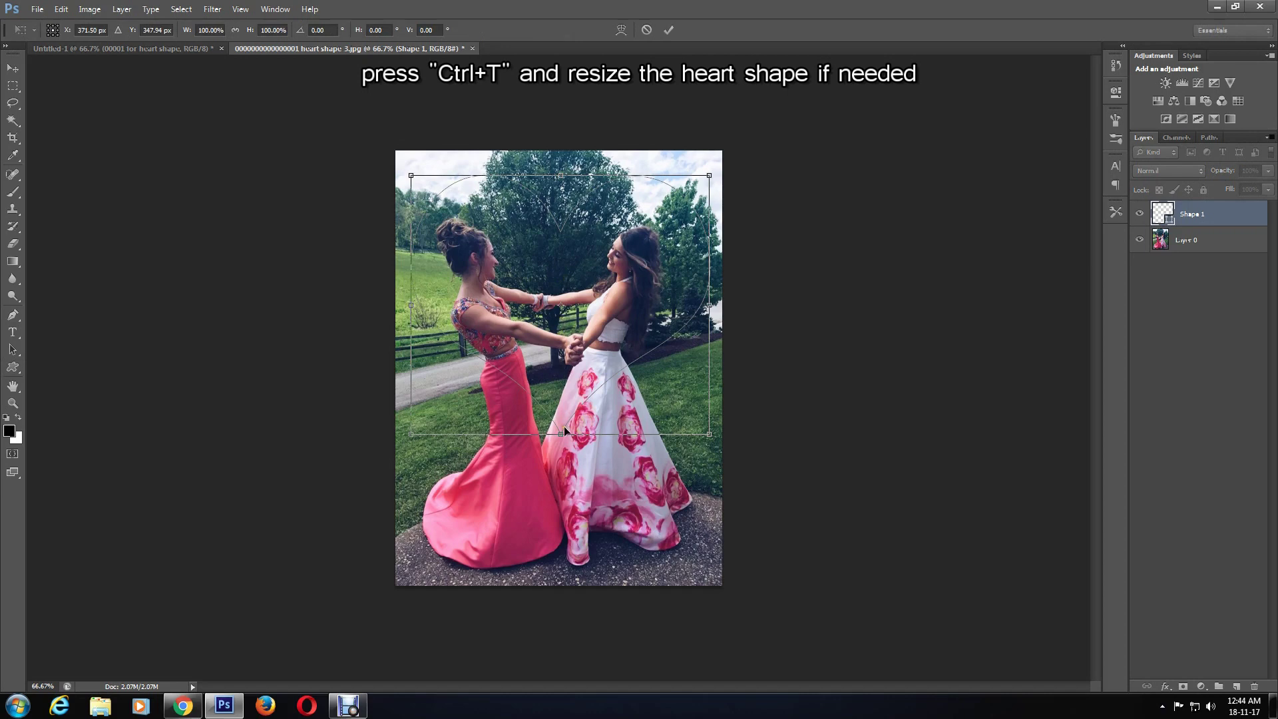
{"action": "left_click_drag", "start_coordinate": [559, 434], "coordinate": [566, 511]}
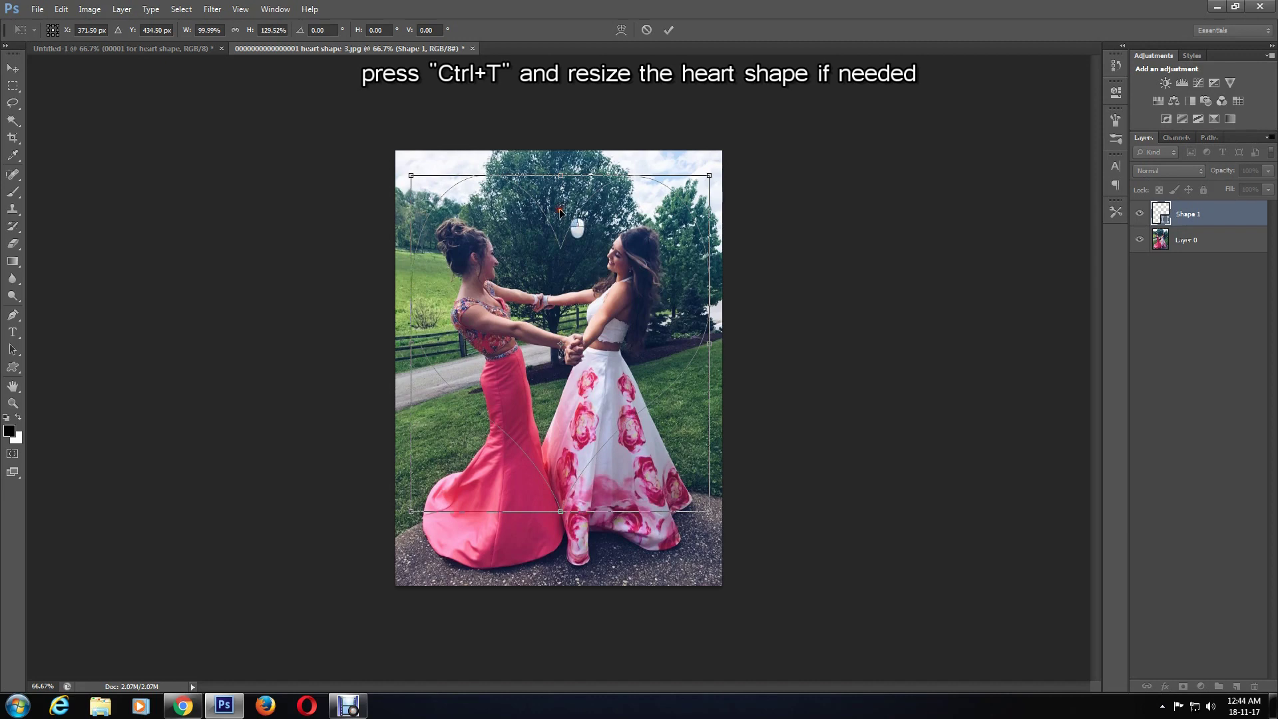
{"action": "left_click_drag", "start_coordinate": [560, 212], "coordinate": [554, 231]}
{"action": "left_click_drag", "start_coordinate": [558, 534], "coordinate": [558, 540]}
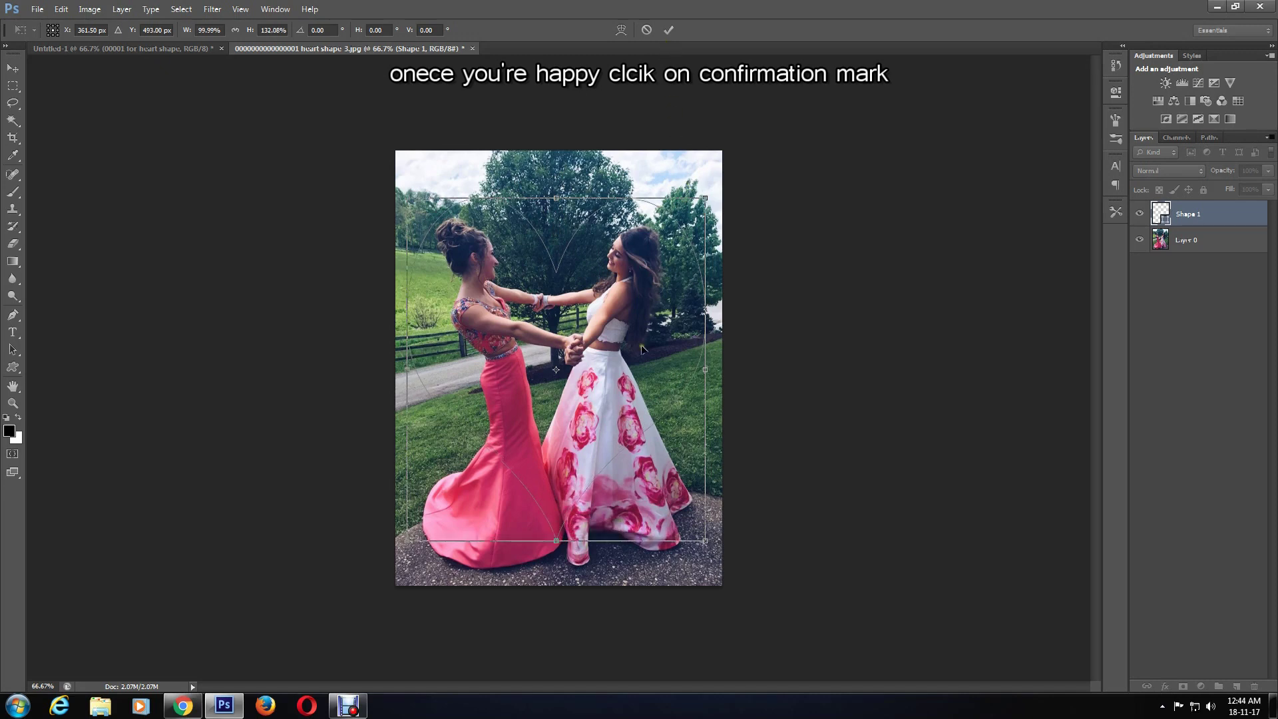
{"action": "left_click", "coordinate": [668, 31]}
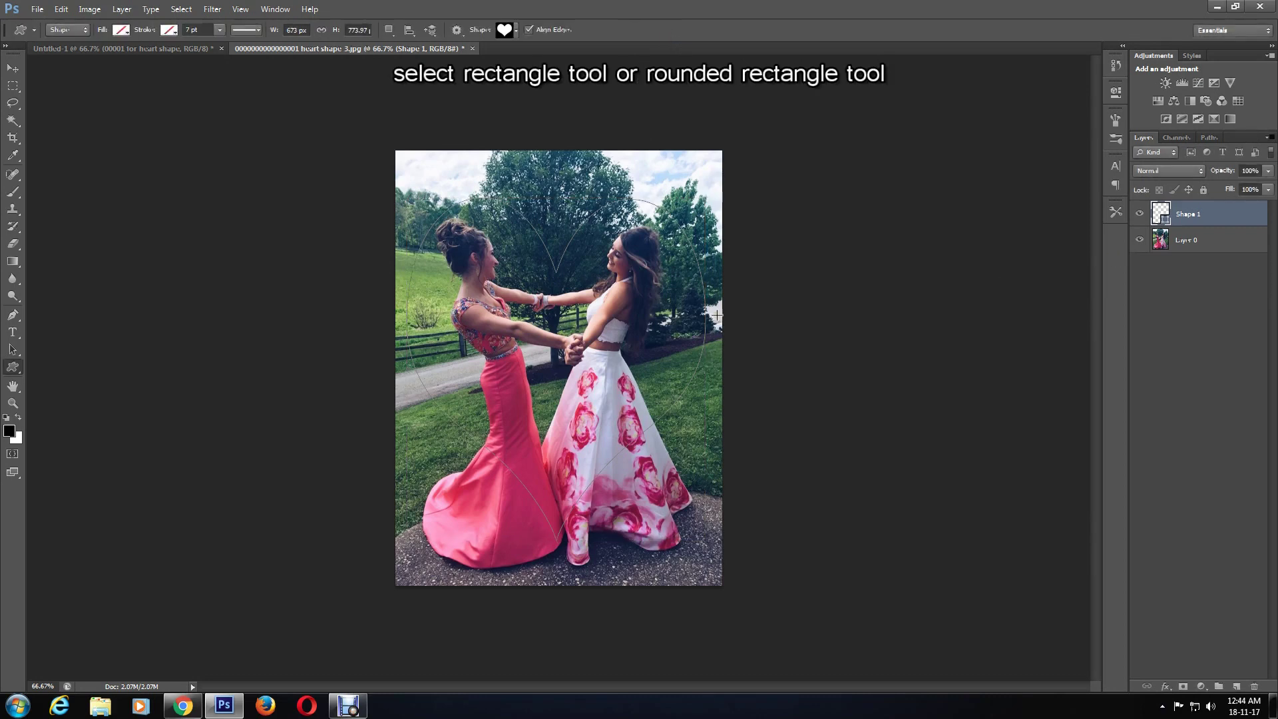
Step: With the Rectangle Tool active, make a selection from the heart path with 0 px feather radius
{"action": "left_click", "coordinate": [17, 373]}
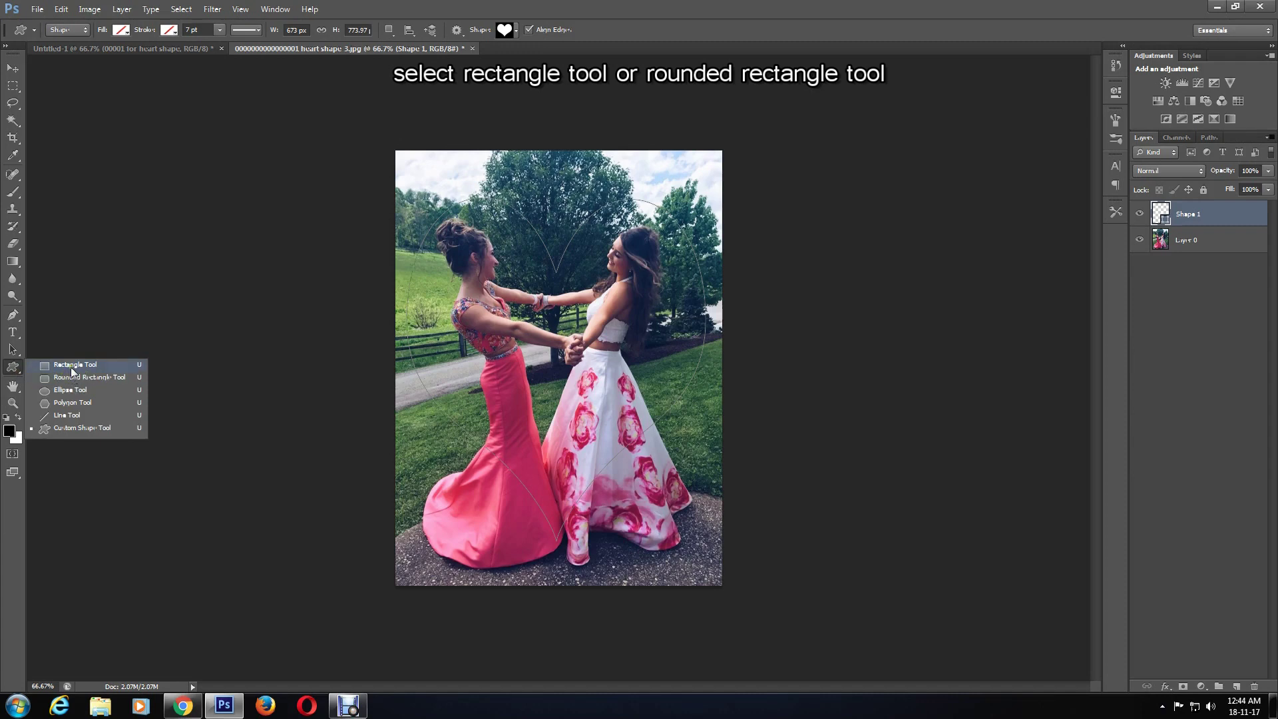
{"action": "left_click", "coordinate": [69, 365]}
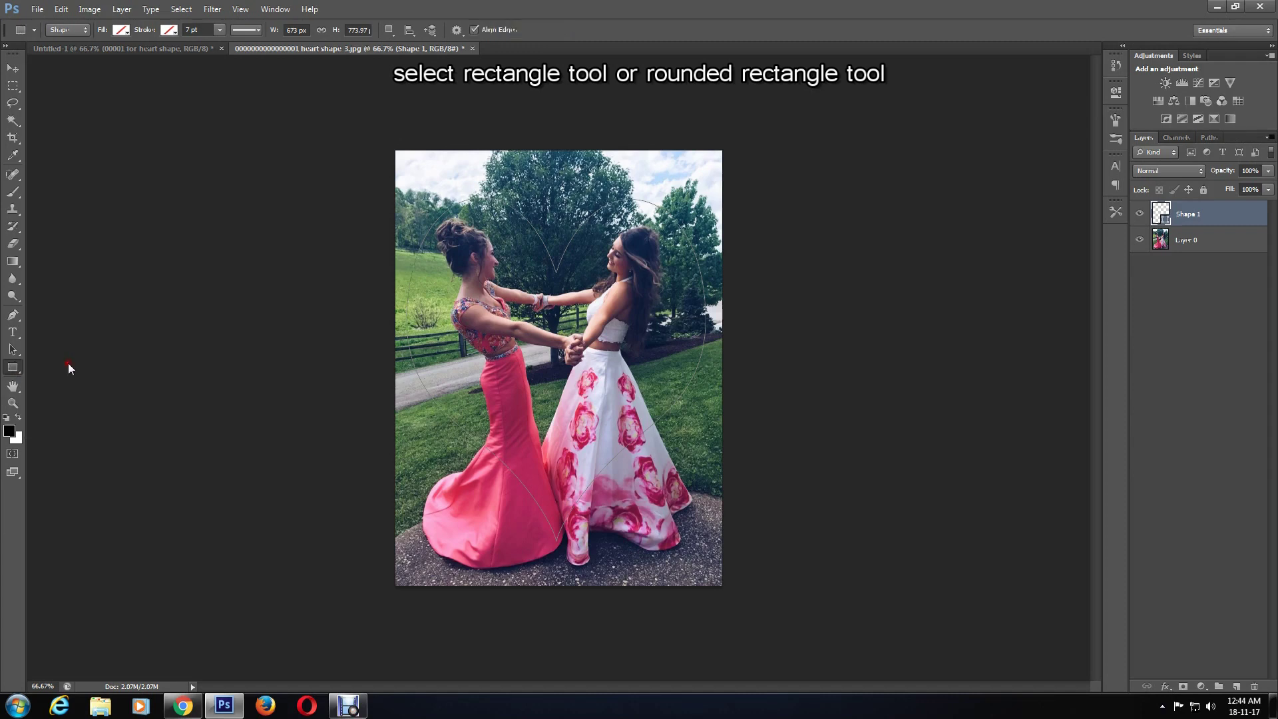
{"action": "right_click", "coordinate": [572, 190]}
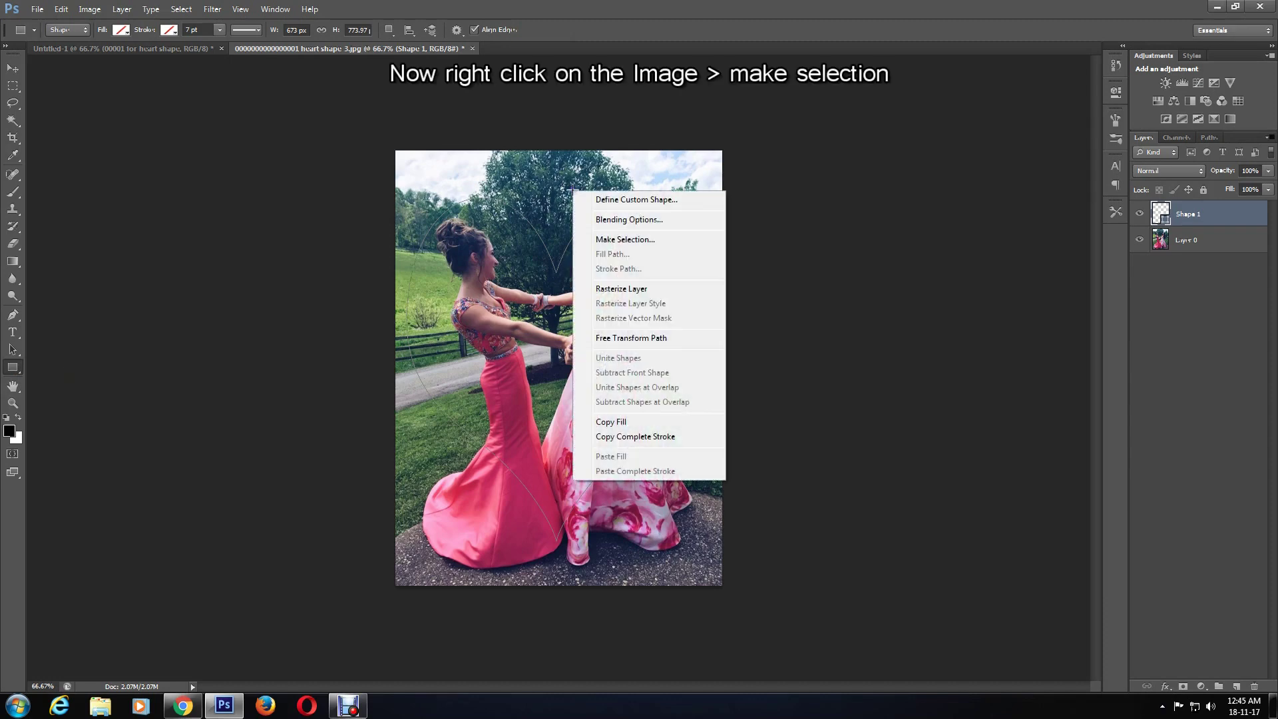
{"action": "left_click", "coordinate": [625, 241]}
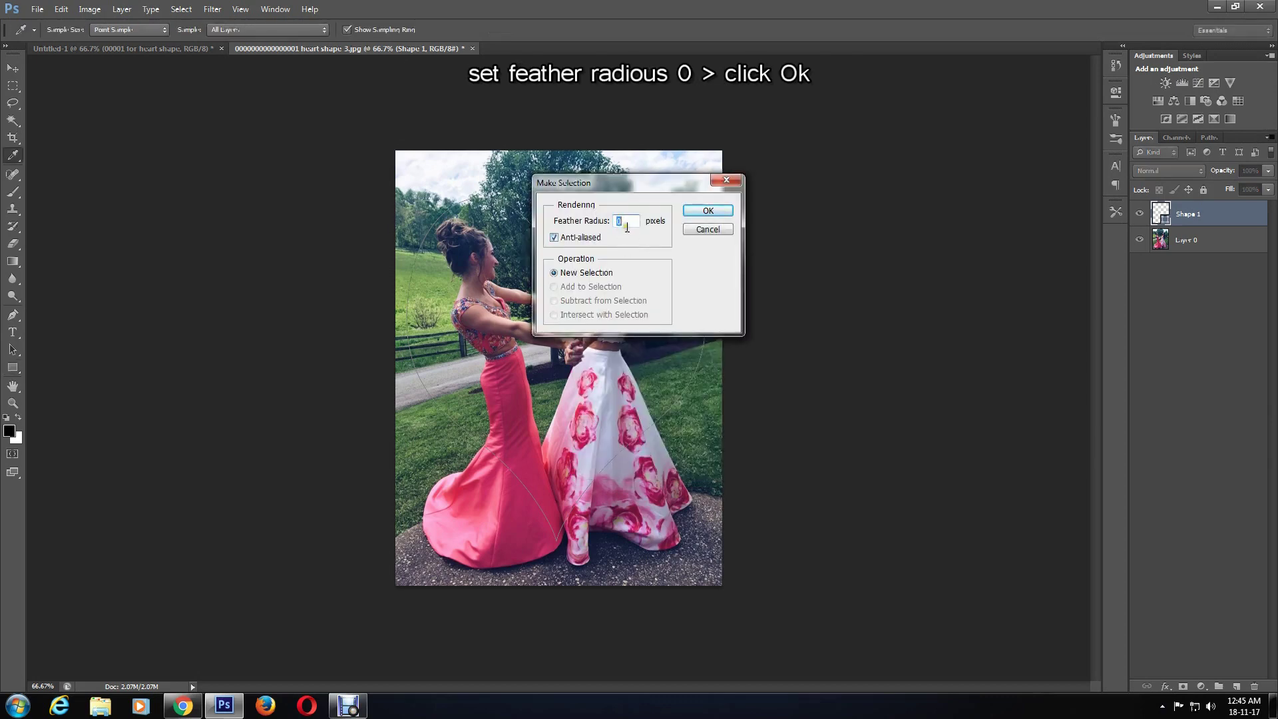
{"action": "left_click", "coordinate": [708, 218]}
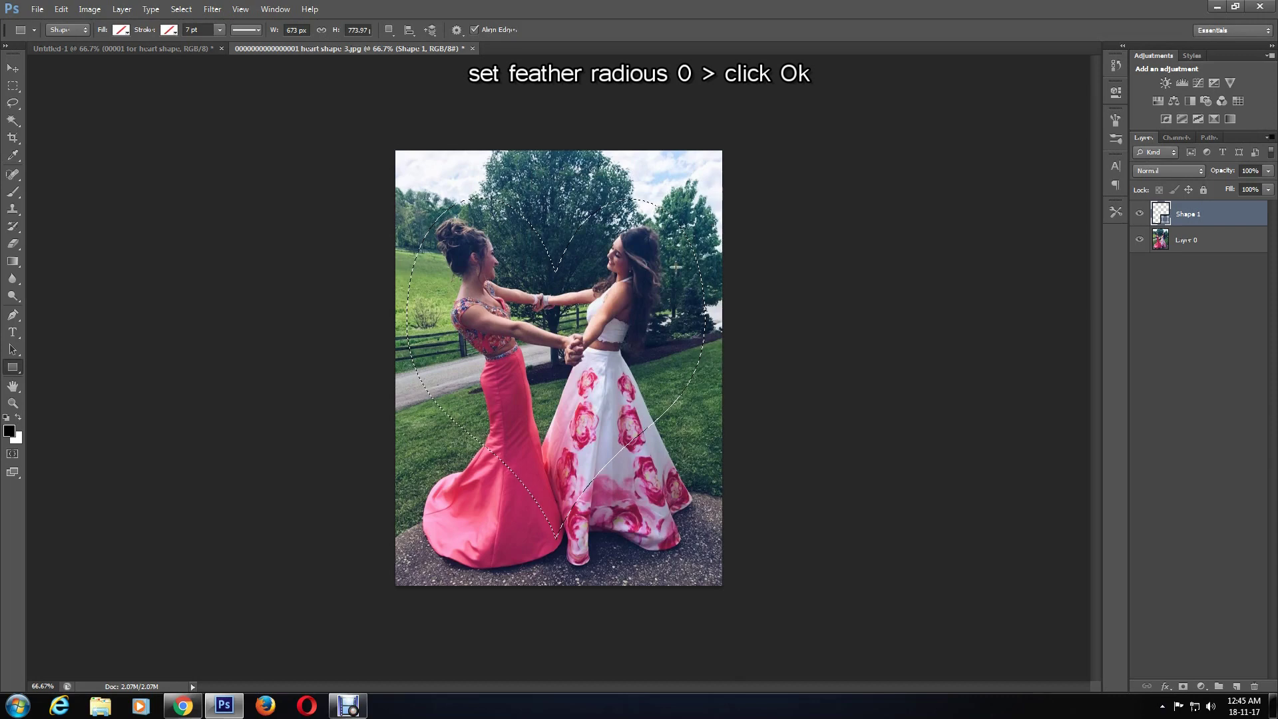
Step: On Layer 0, invert the heart selection and clear everything outside it to transparency
{"action": "left_click", "coordinate": [1187, 243]}
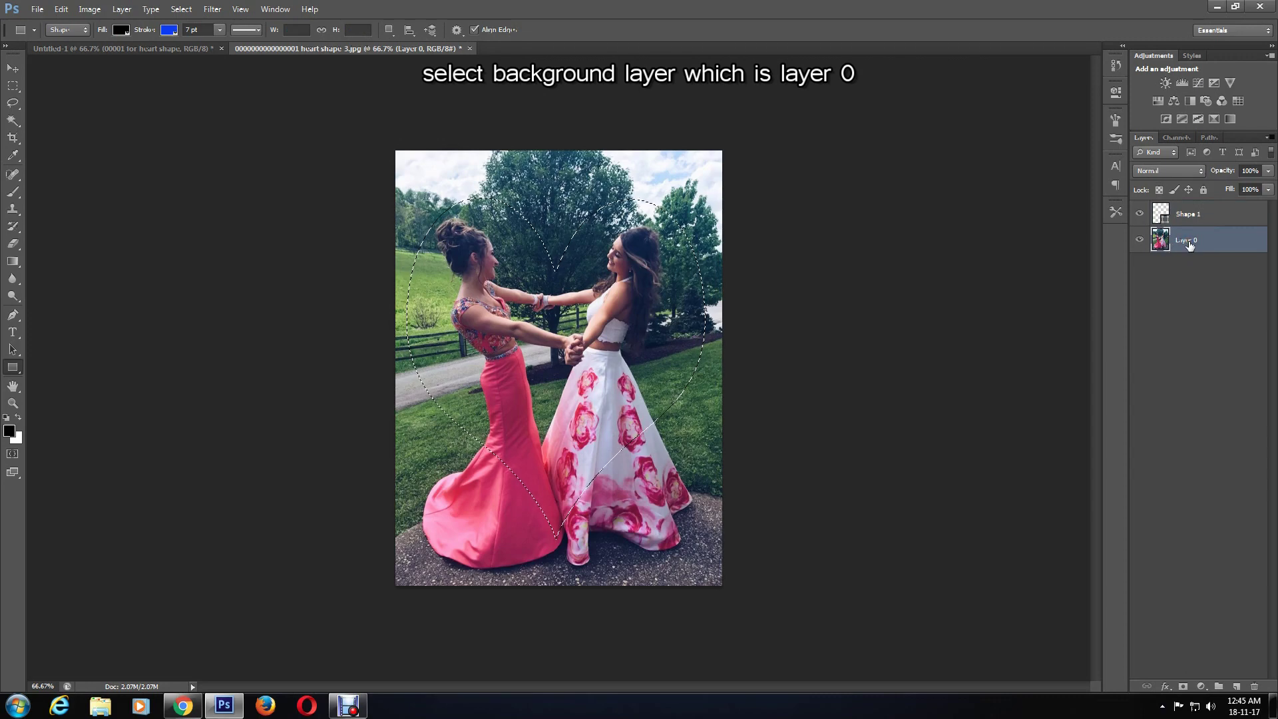
{"action": "left_click", "coordinate": [181, 9]}
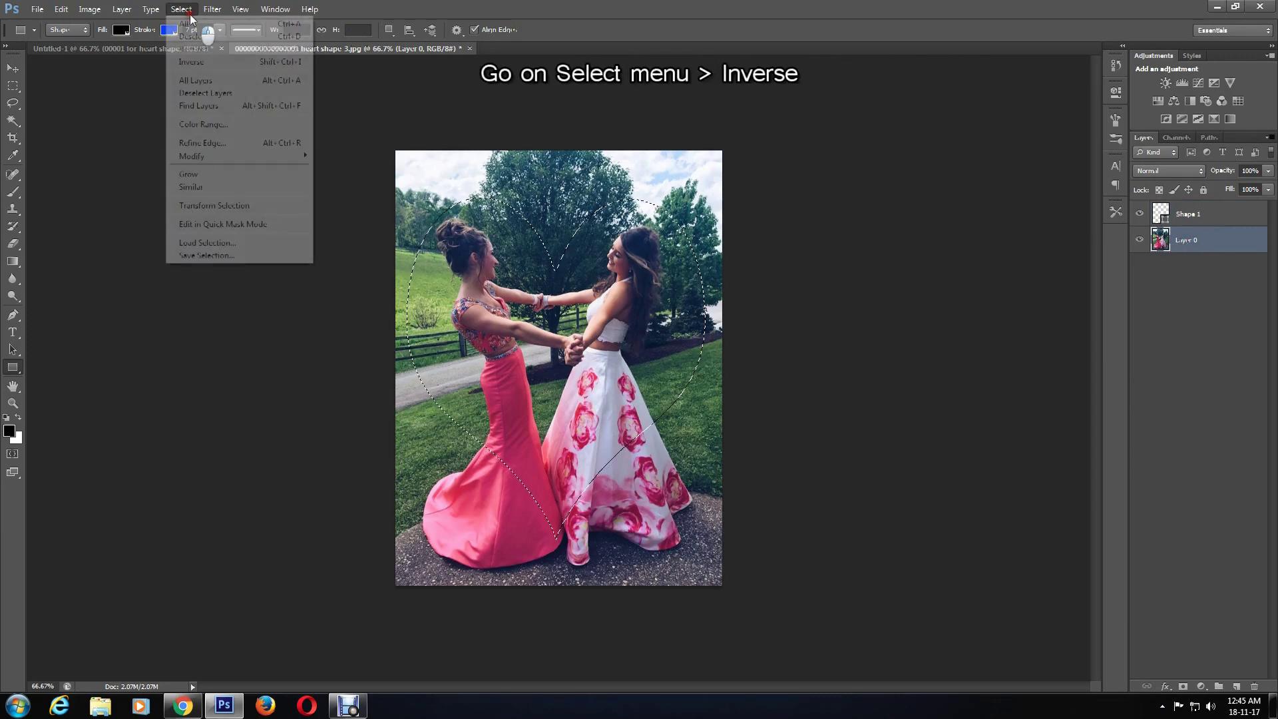
{"action": "left_click", "coordinate": [199, 65]}
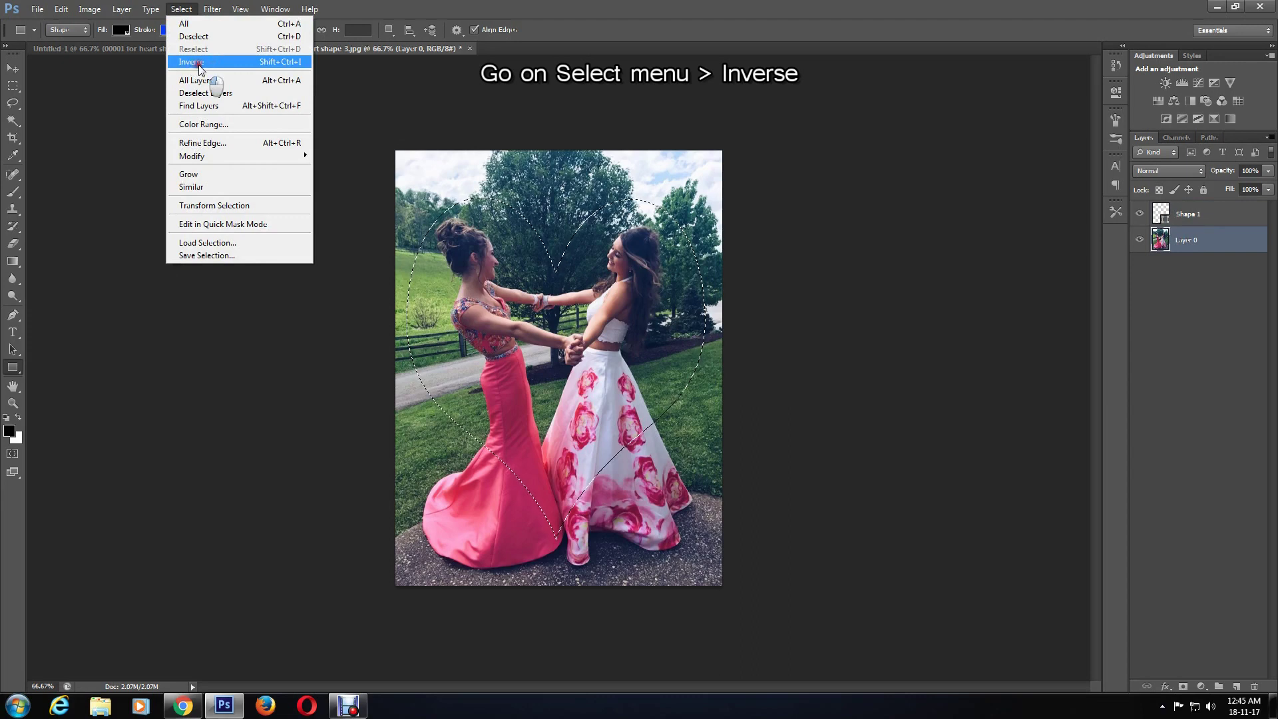
{"action": "left_click", "coordinate": [68, 9]}
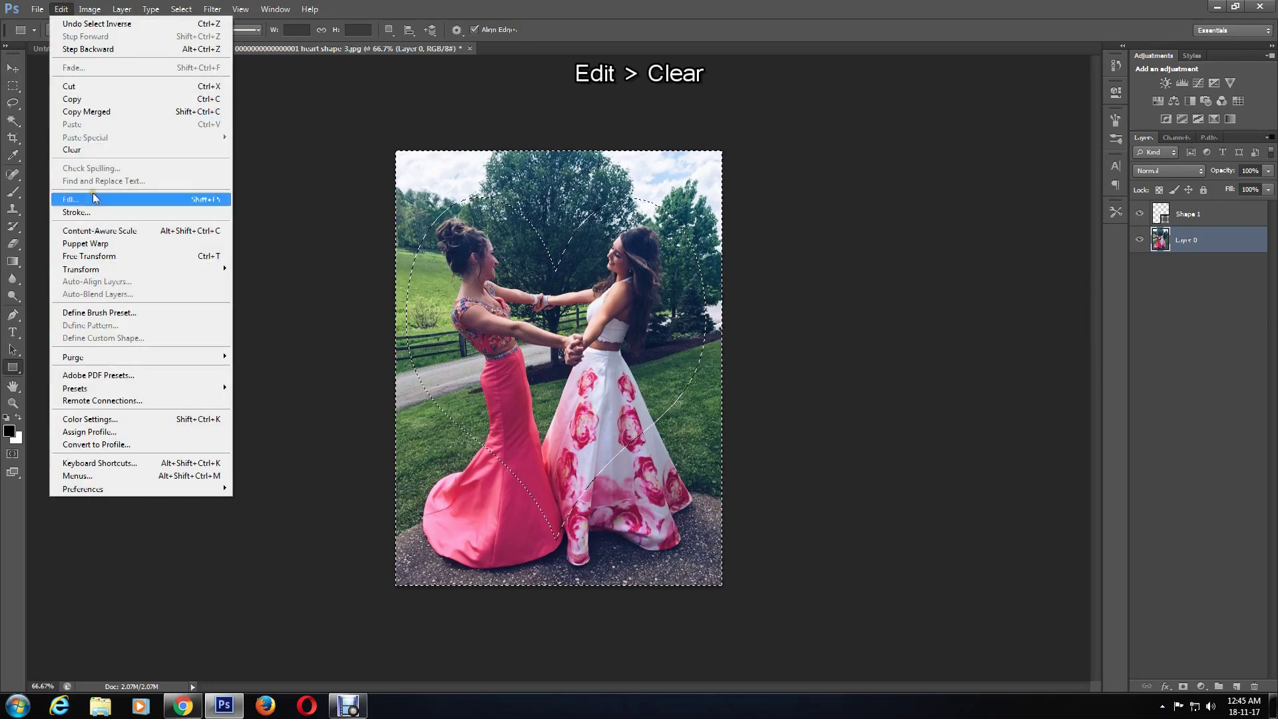
{"action": "left_click", "coordinate": [86, 152]}
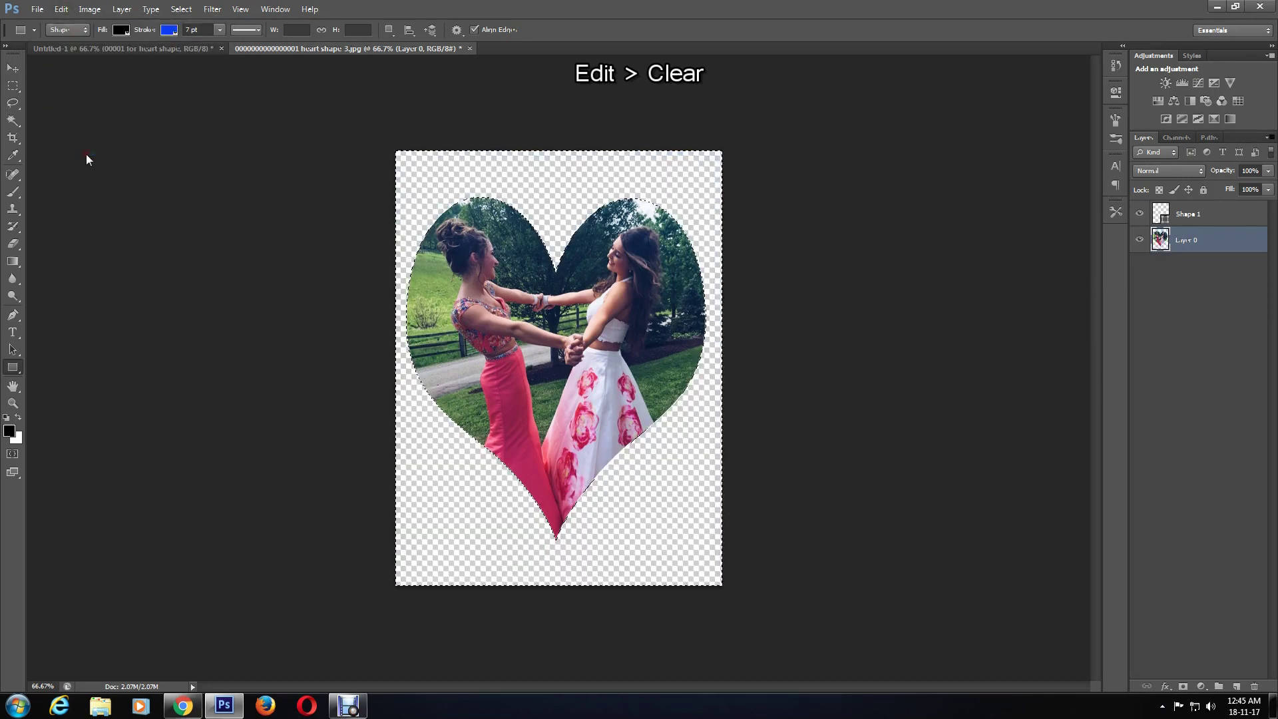
Step: Deselect, then nudge the heart-cut photo on Layer 0 slightly with the Move tool
{"action": "left_click", "coordinate": [181, 10]}
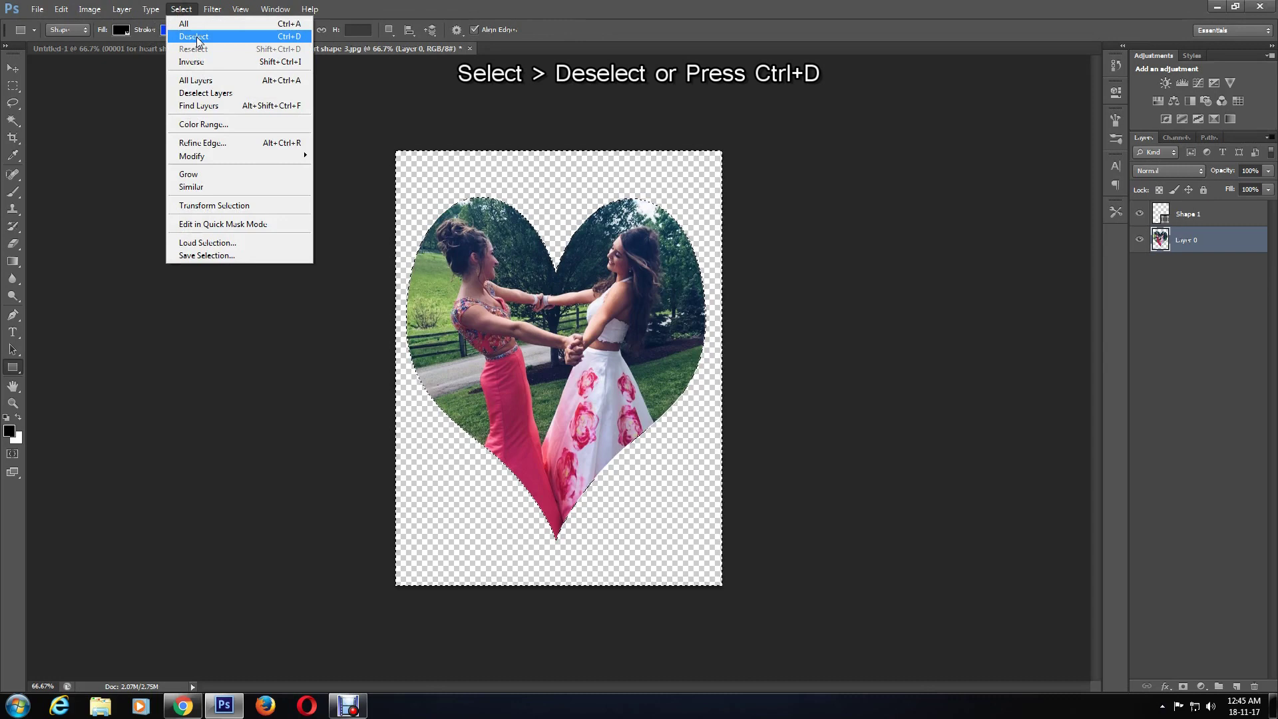
{"action": "left_click", "coordinate": [194, 37]}
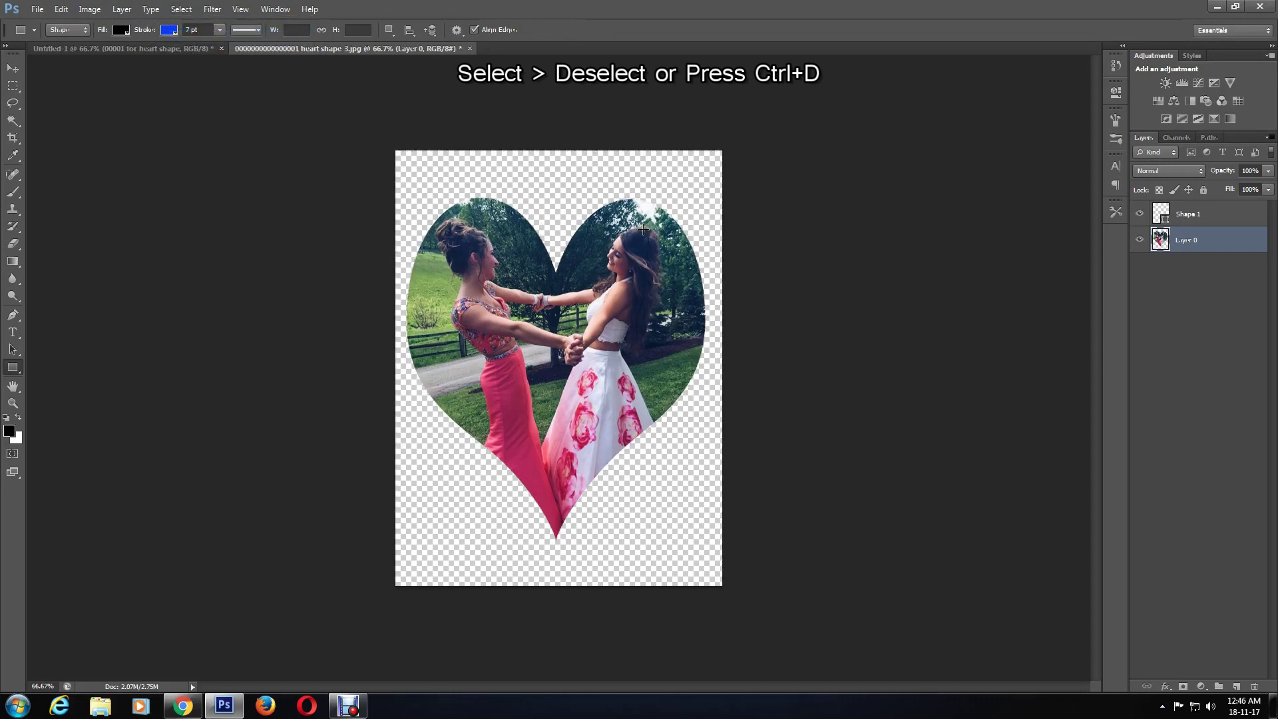
{"action": "left_click", "coordinate": [13, 67]}
{"action": "left_click_drag", "start_coordinate": [594, 364], "coordinate": [554, 326]}
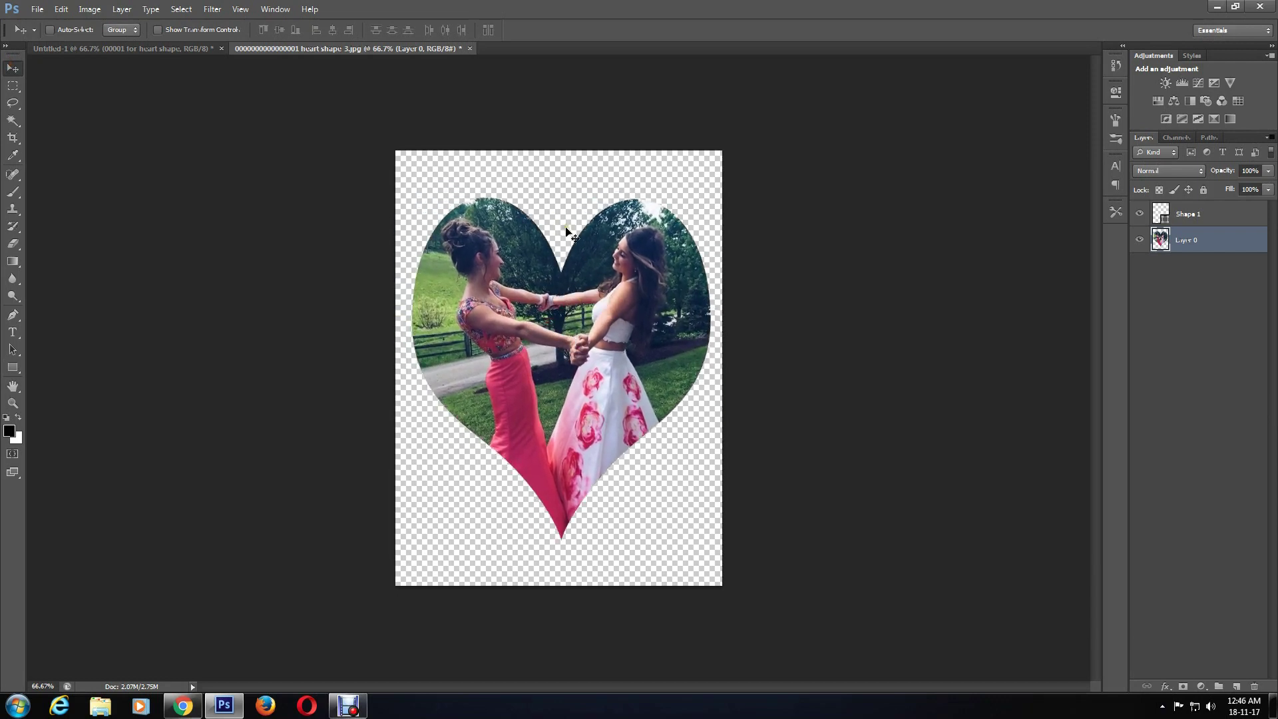